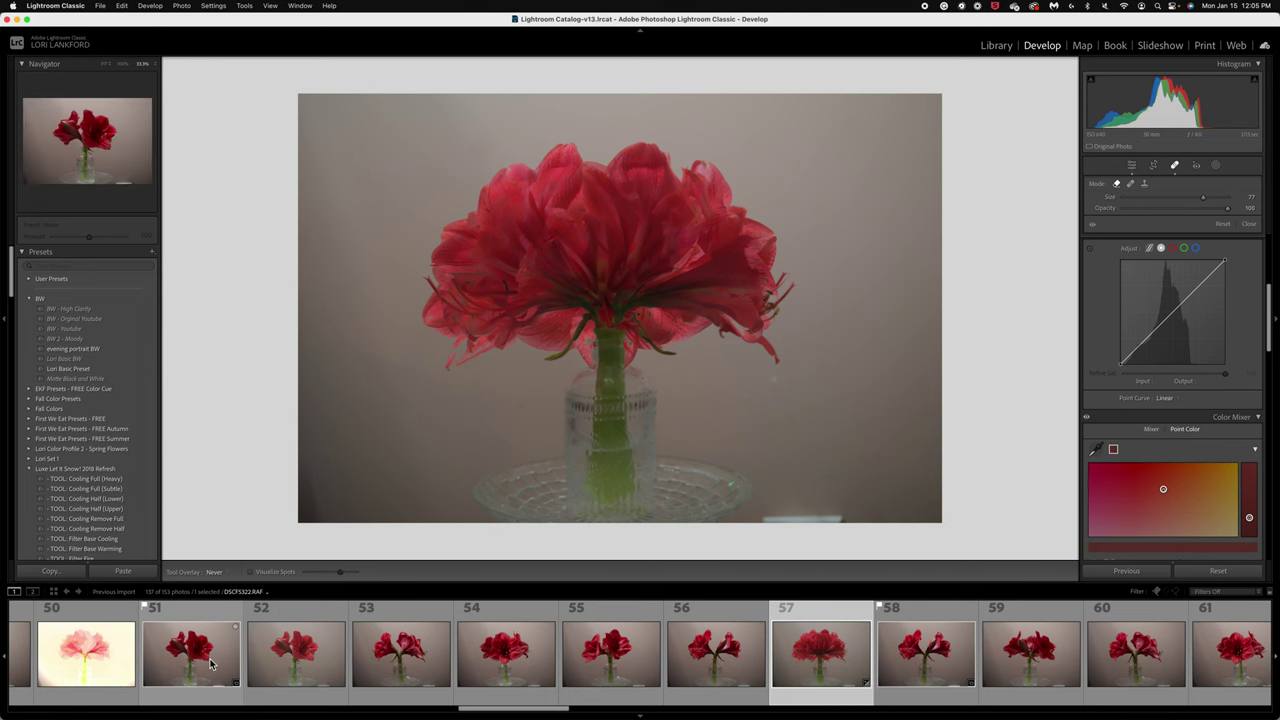
# Browse photos 51 through 57 in Lightroom, ending on the full bouquet shot 57.
pyautogui.click(210, 664)
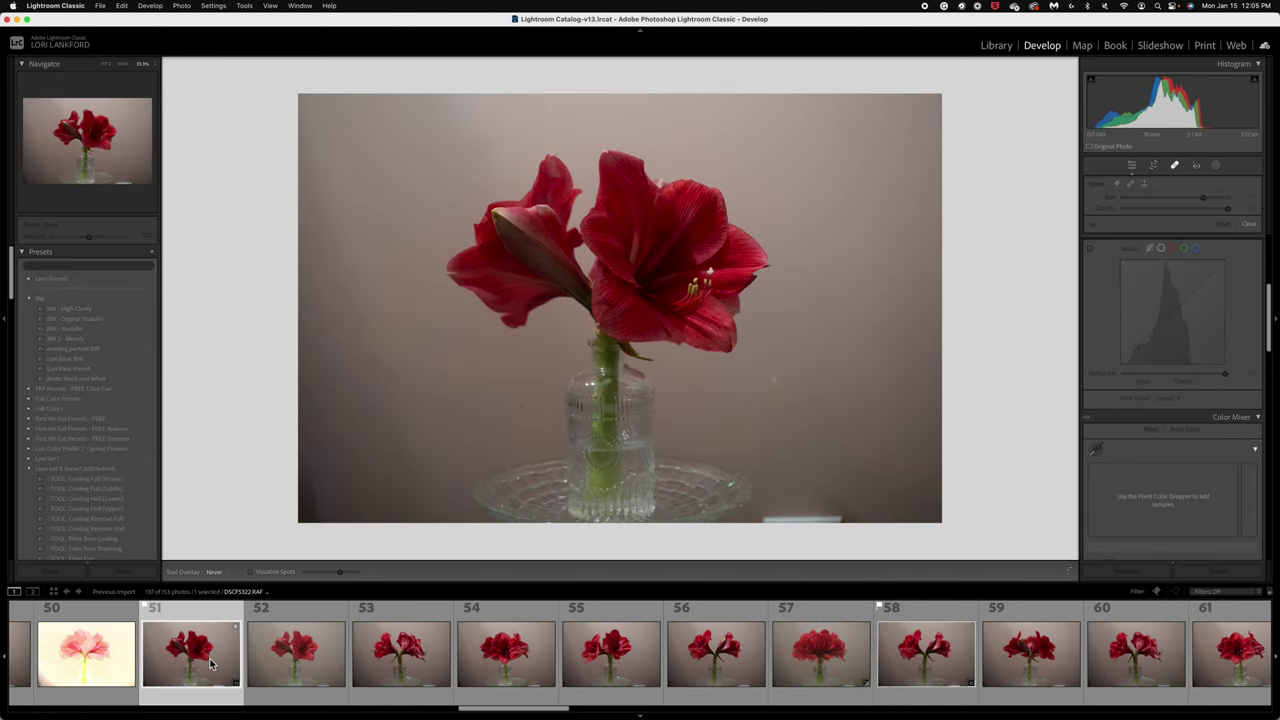
pyautogui.press('Right')
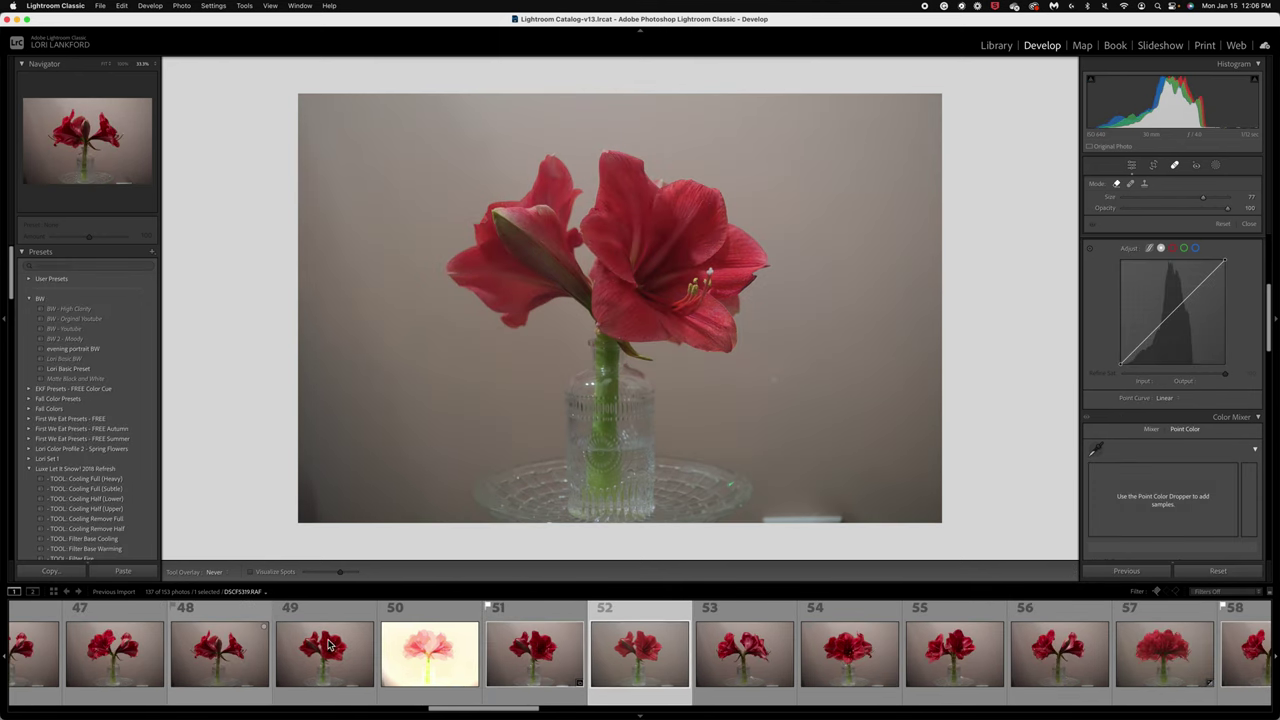
pyautogui.click(758, 668)
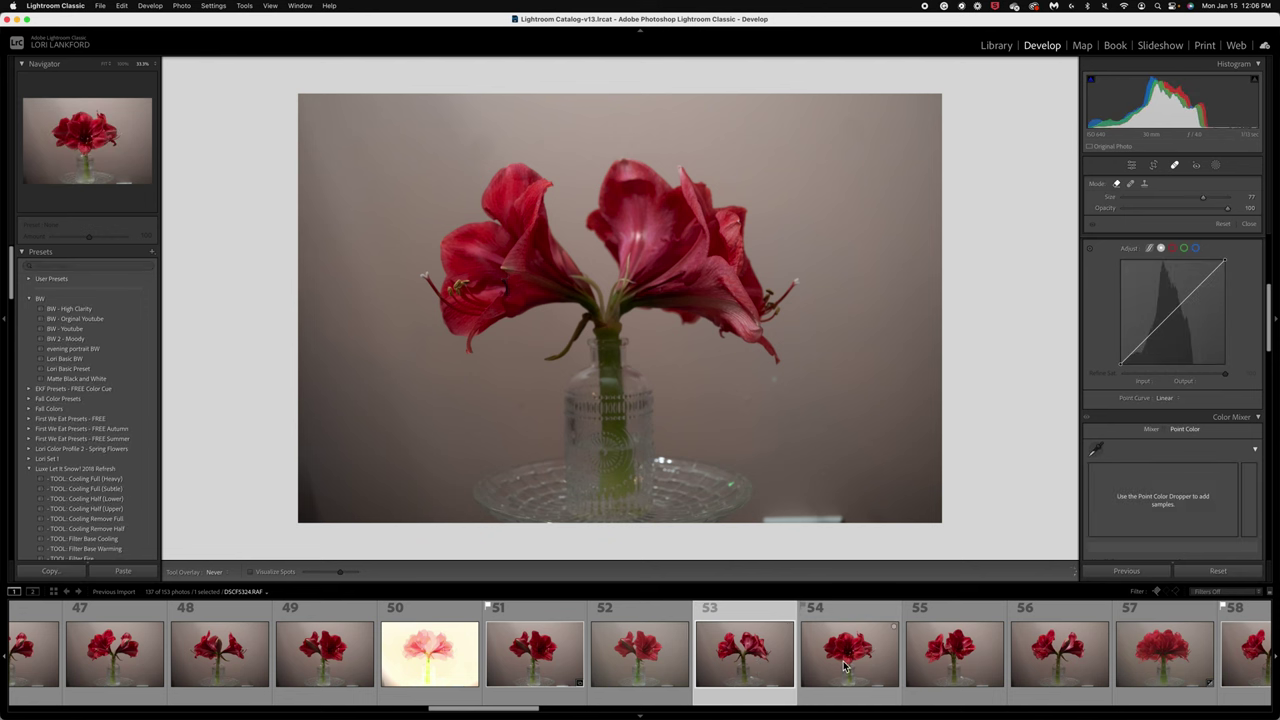
pyautogui.click(845, 668)
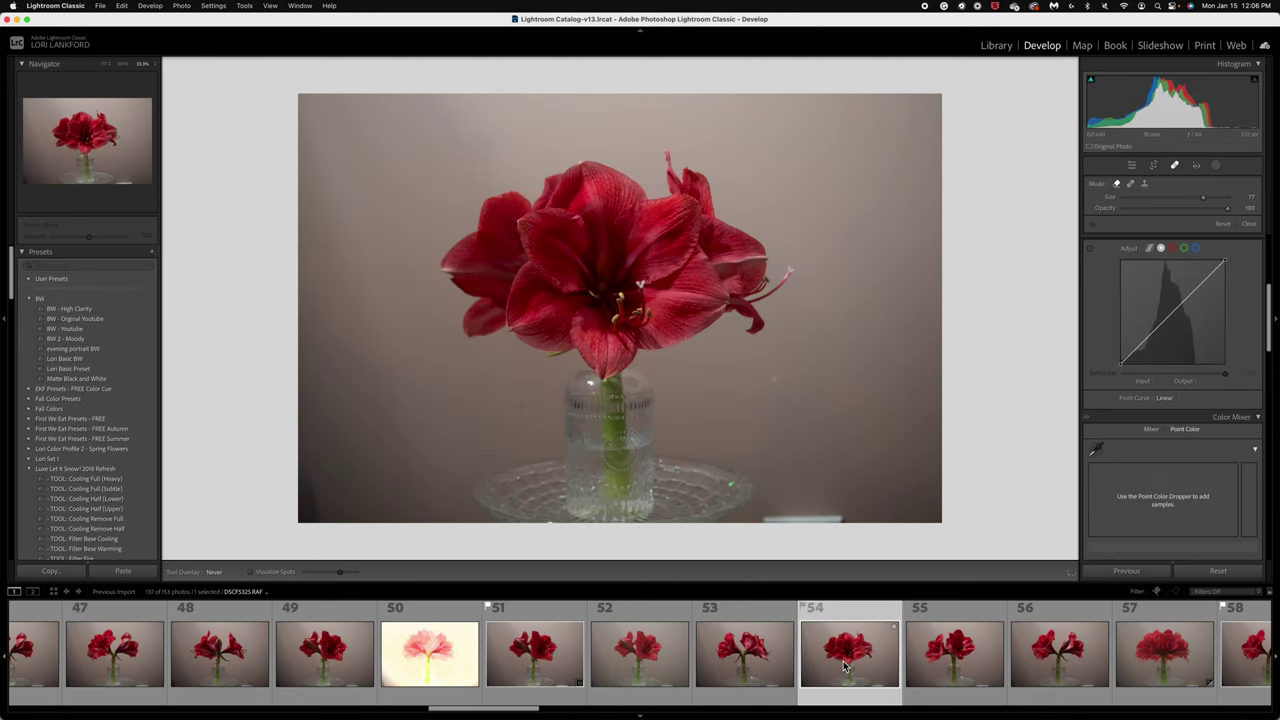
pyautogui.click(948, 672)
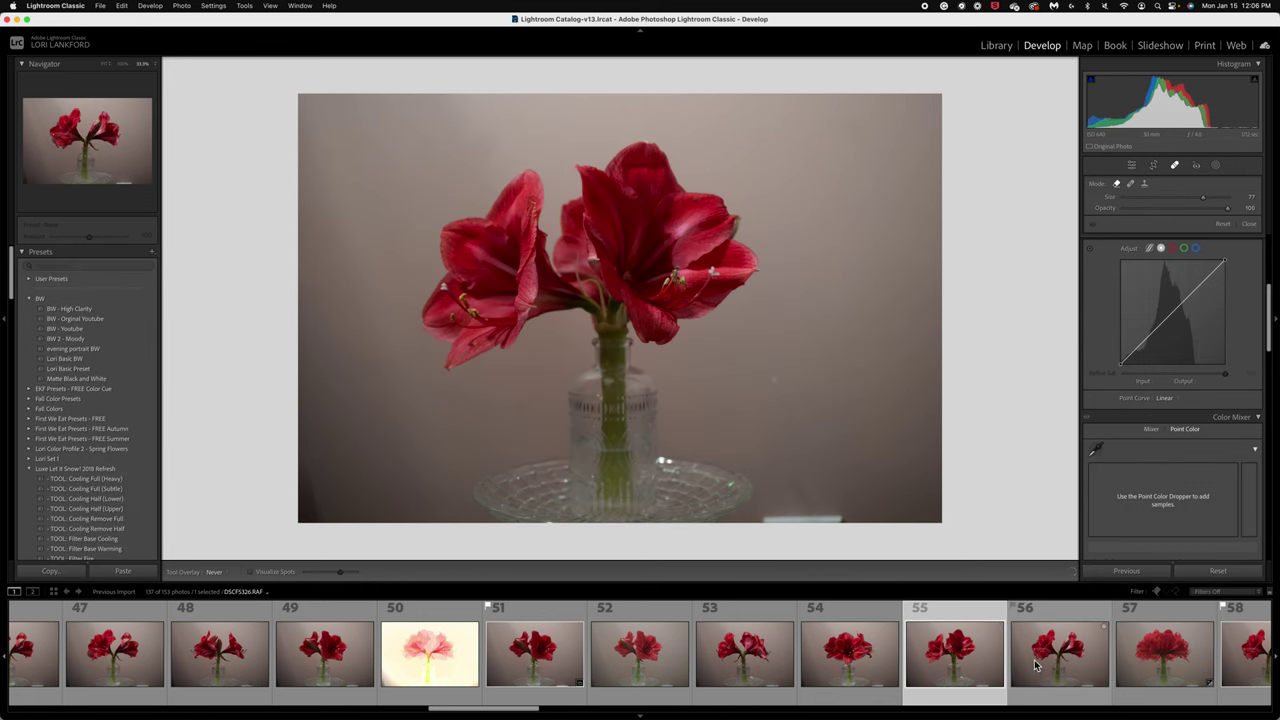
pyautogui.click(1036, 666)
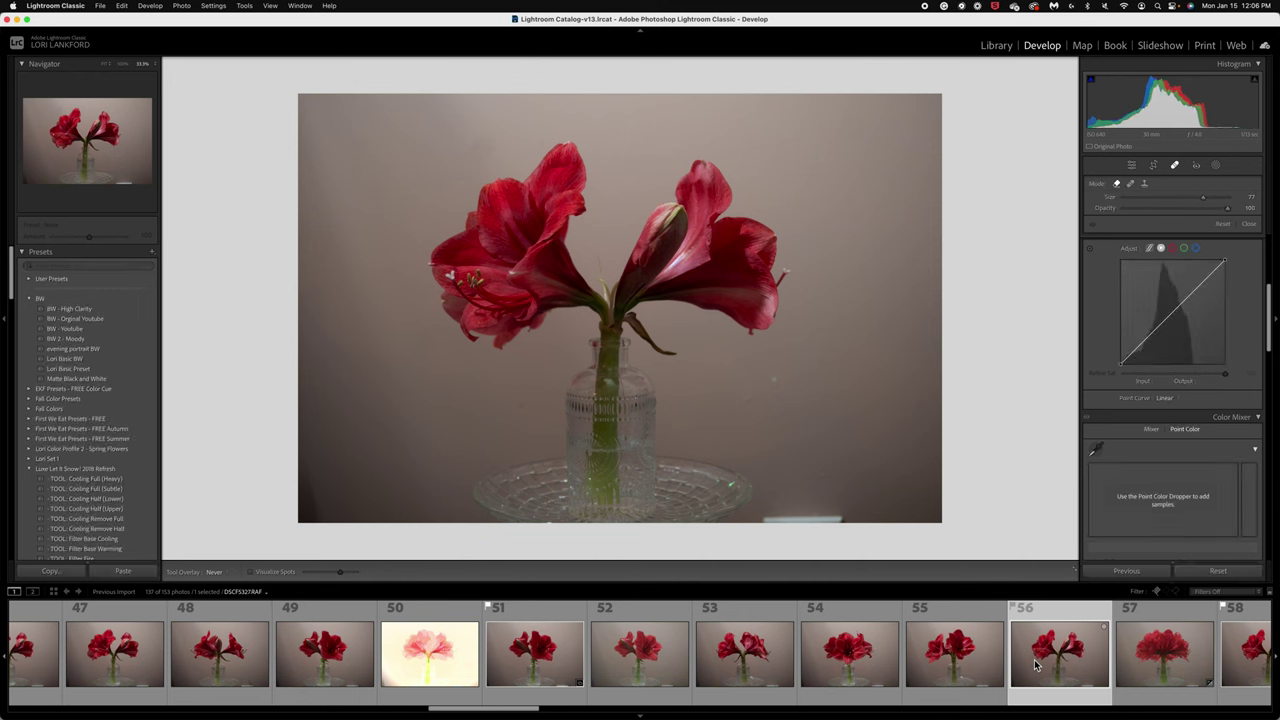
pyautogui.scroll(-2, 1036, 666)
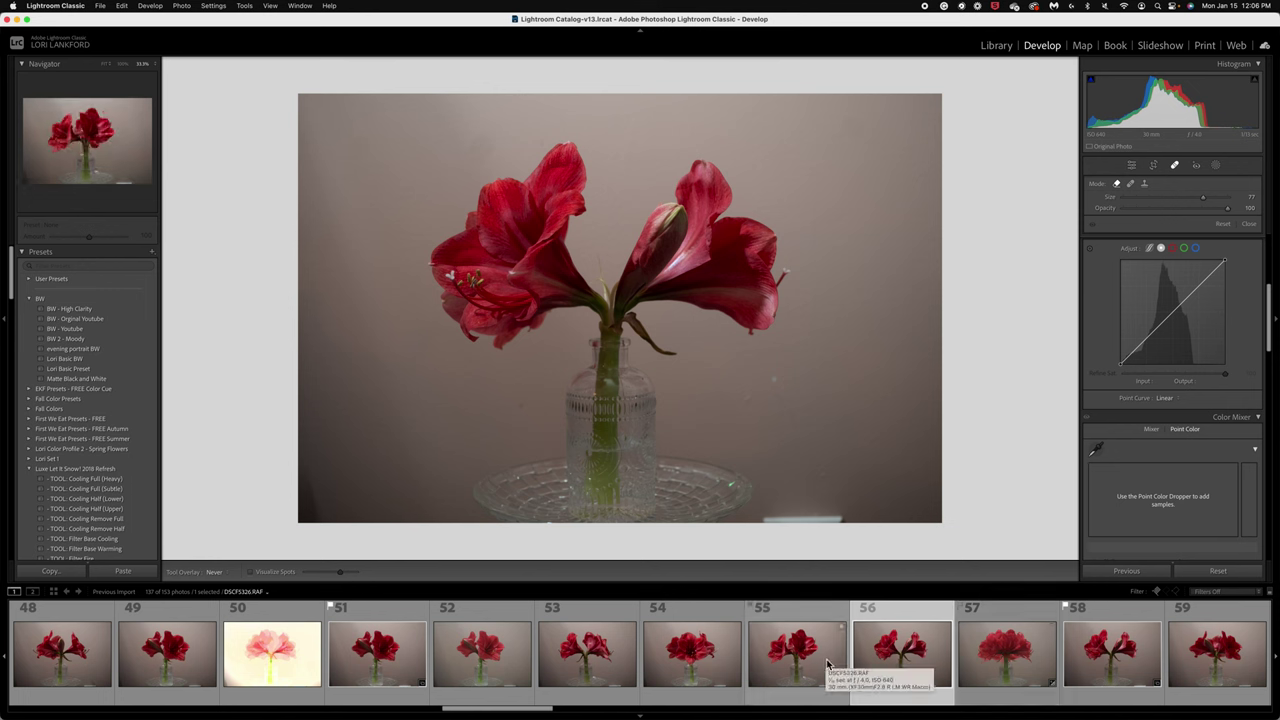
pyautogui.click(1003, 665)
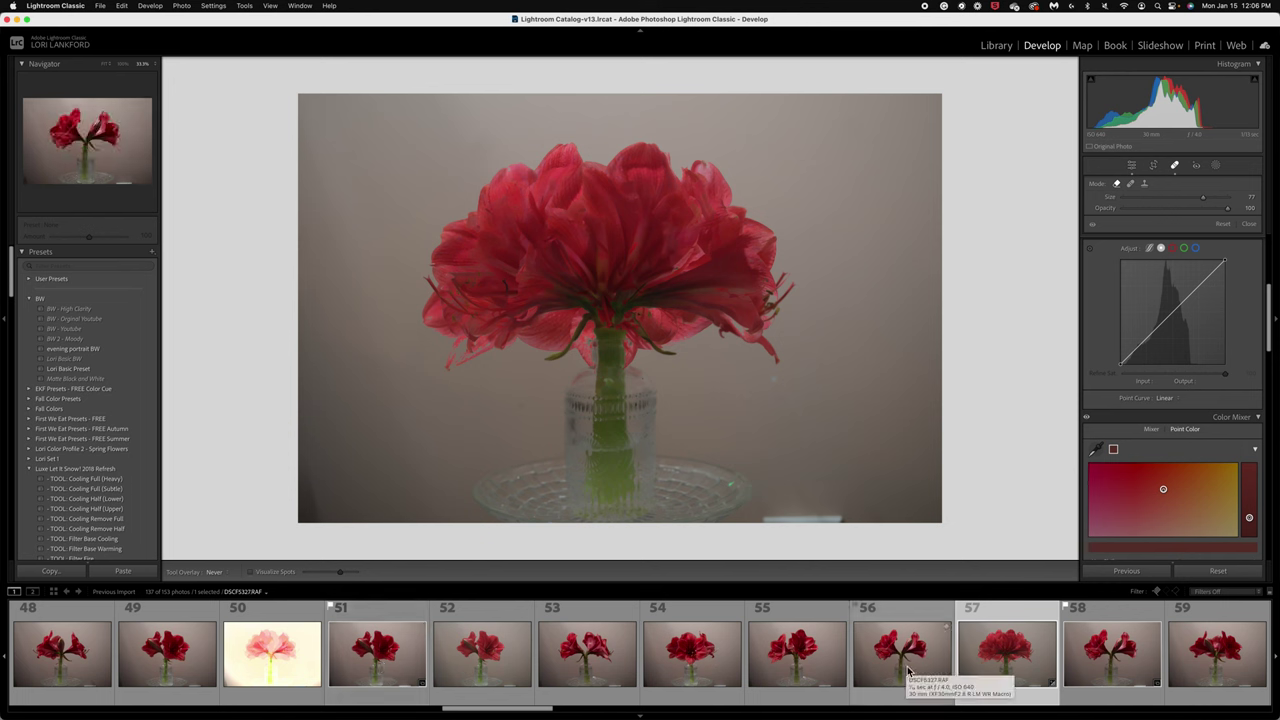
# View photo 62, the multiple-exposure bouquet, then go back and choose photo 51.
pyautogui.hscroll(5, 910, 671)
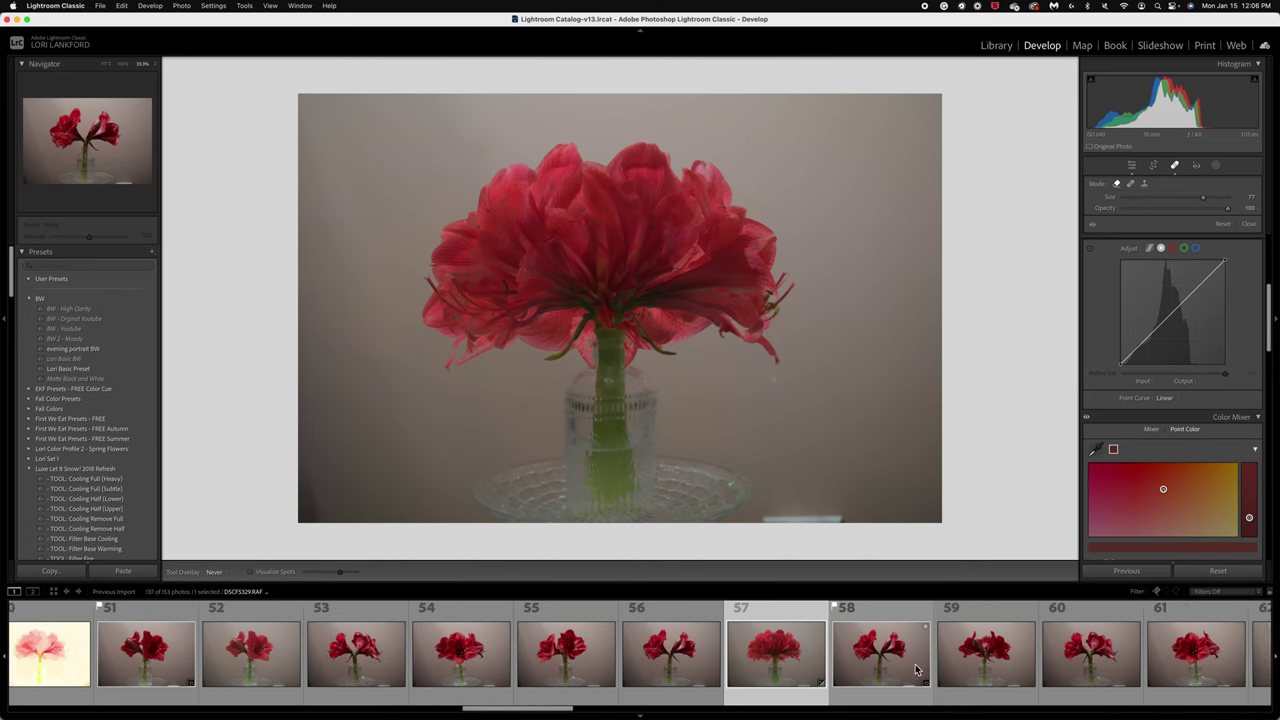
pyautogui.hscroll(2, 915, 670)
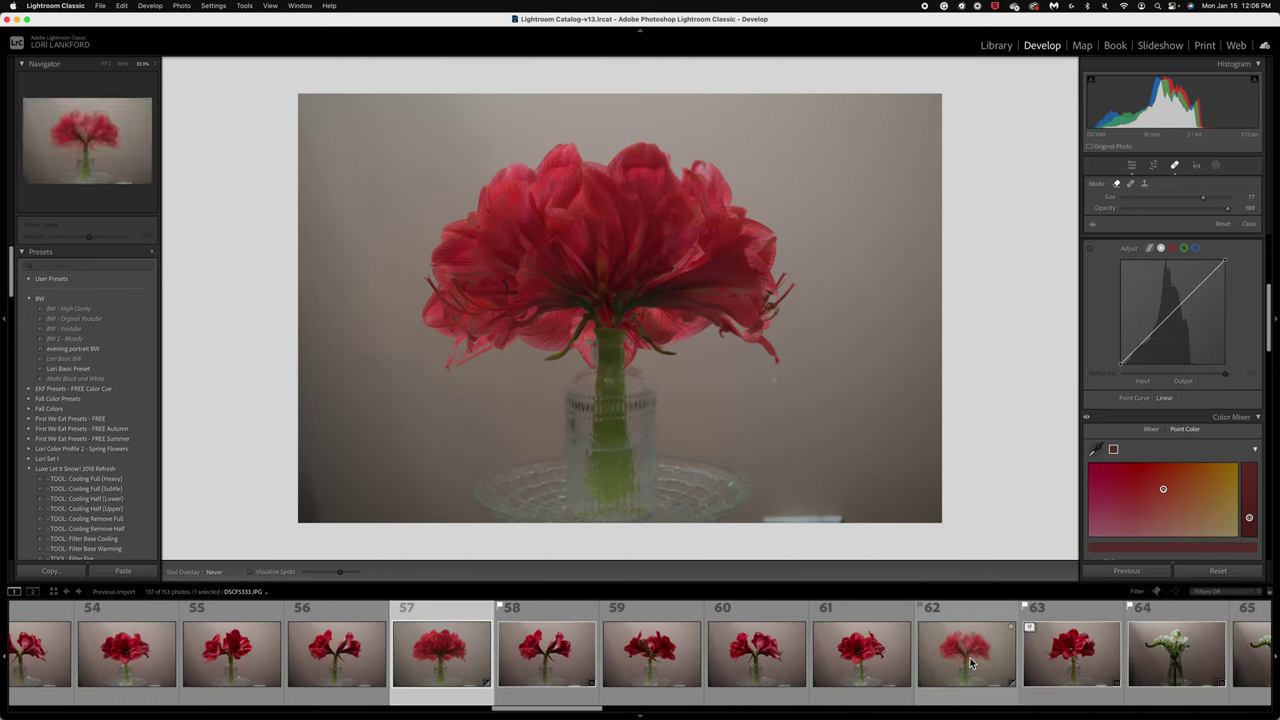
pyautogui.click(968, 655)
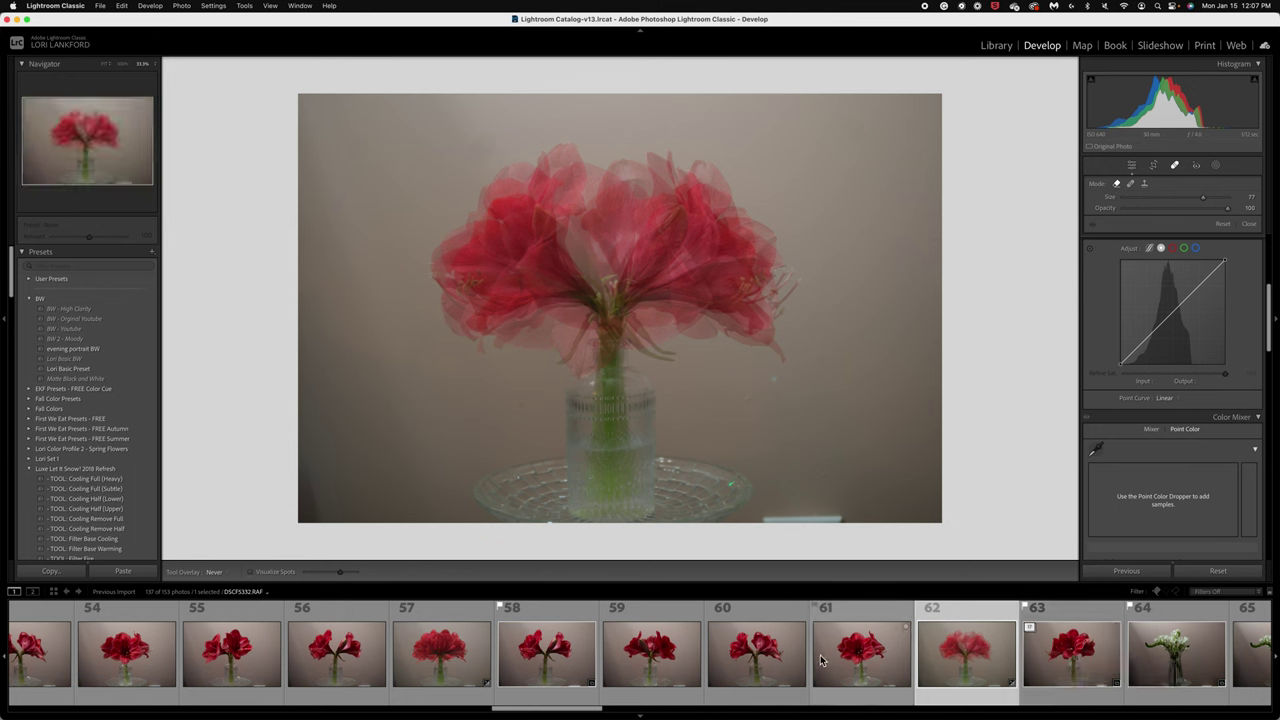
pyautogui.scroll(5, 815, 657)
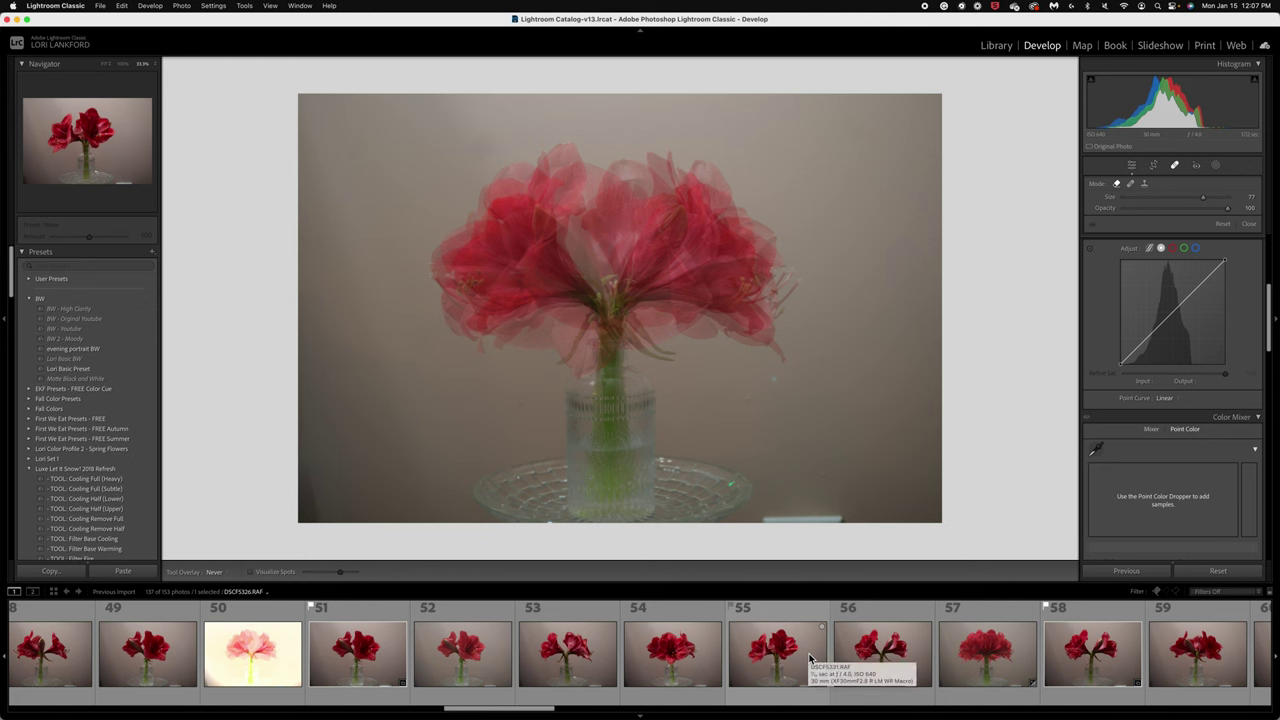
pyautogui.scroll(-1, 810, 657)
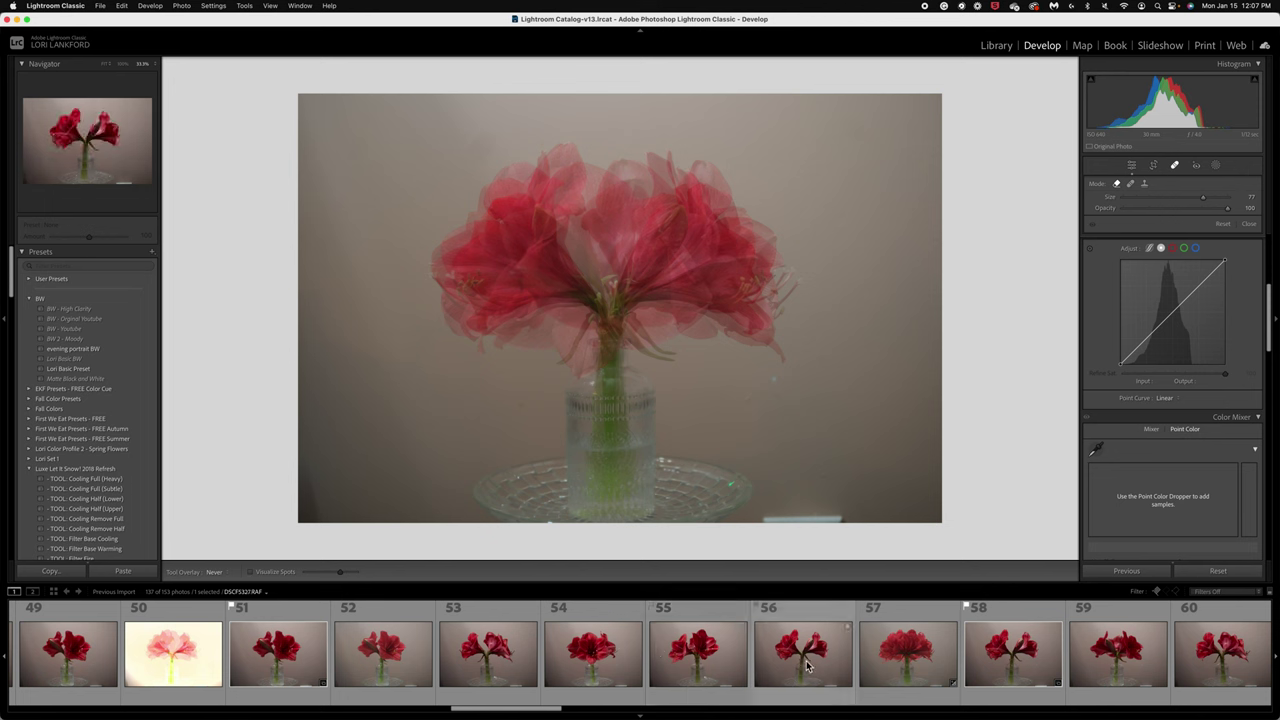
pyautogui.keyDown('shift'); pyautogui.click(808, 665); pyautogui.keyUp('shift')
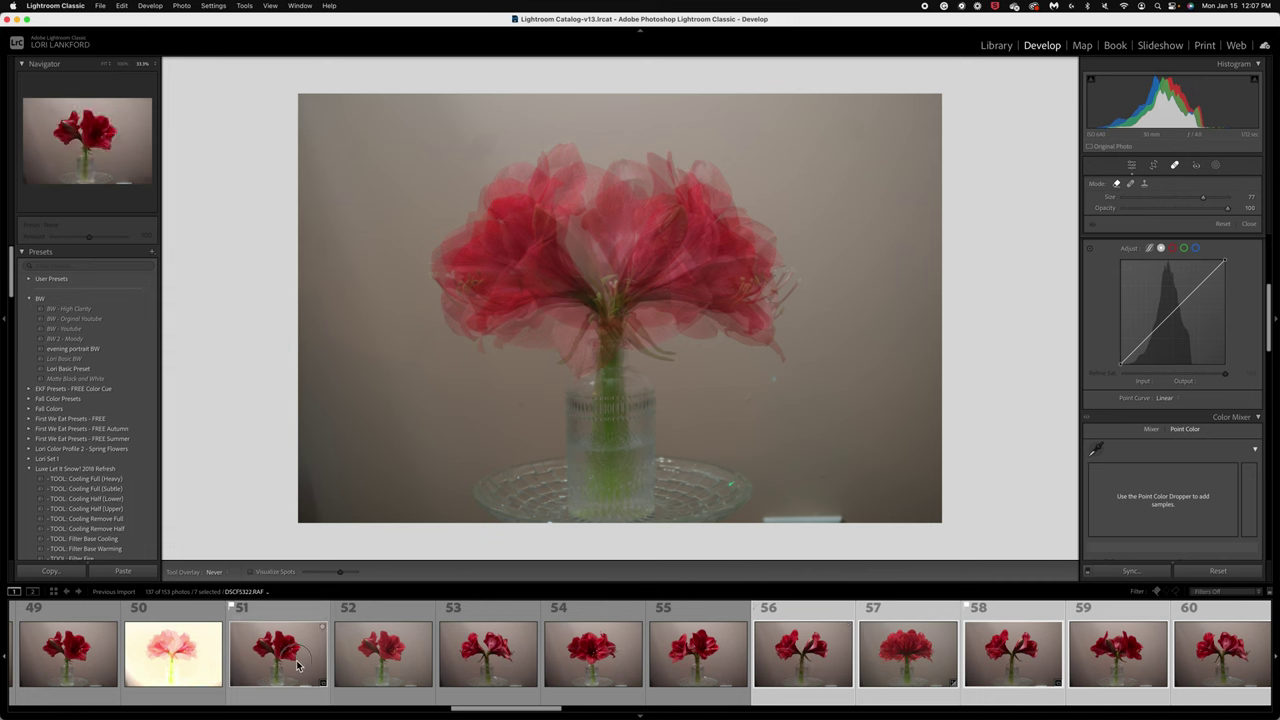
# Select photos 51–56 and open them via Edit In as layers DSCF5322–DSCF5327 in Photoshop.
pyautogui.click(297, 665)
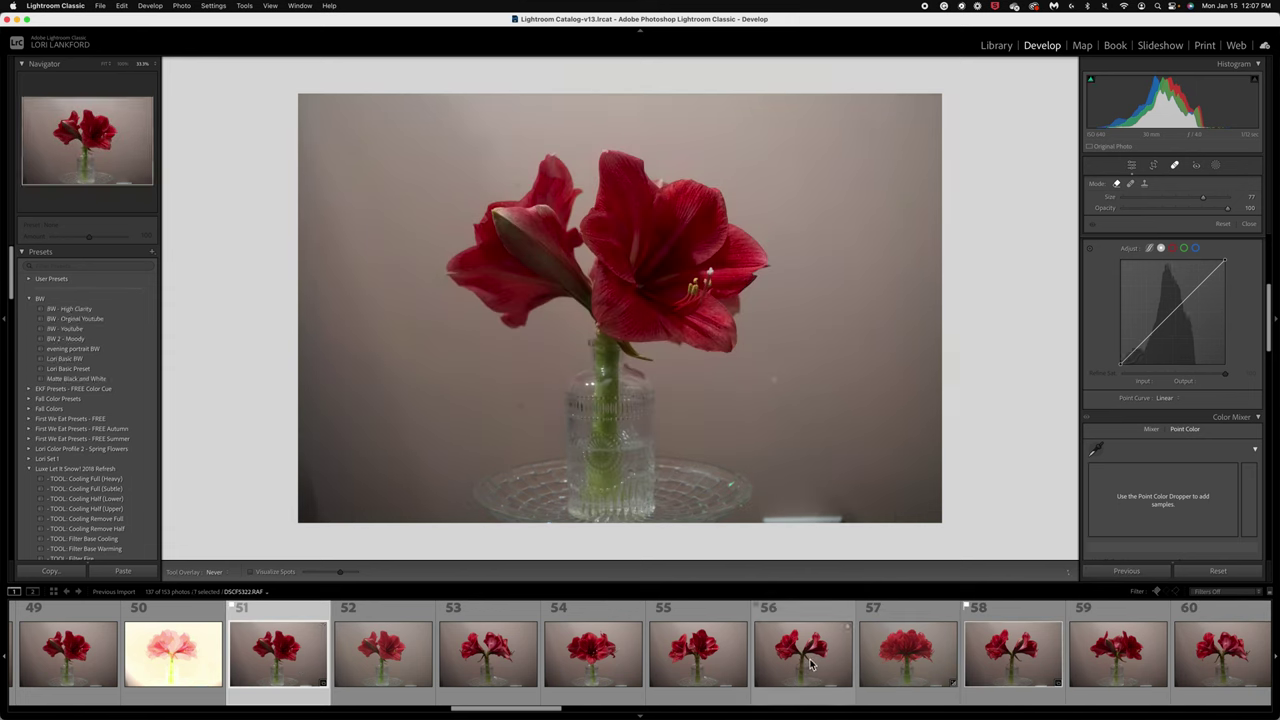
pyautogui.keyDown('shift'); pyautogui.click(809, 663); pyautogui.keyUp('shift')
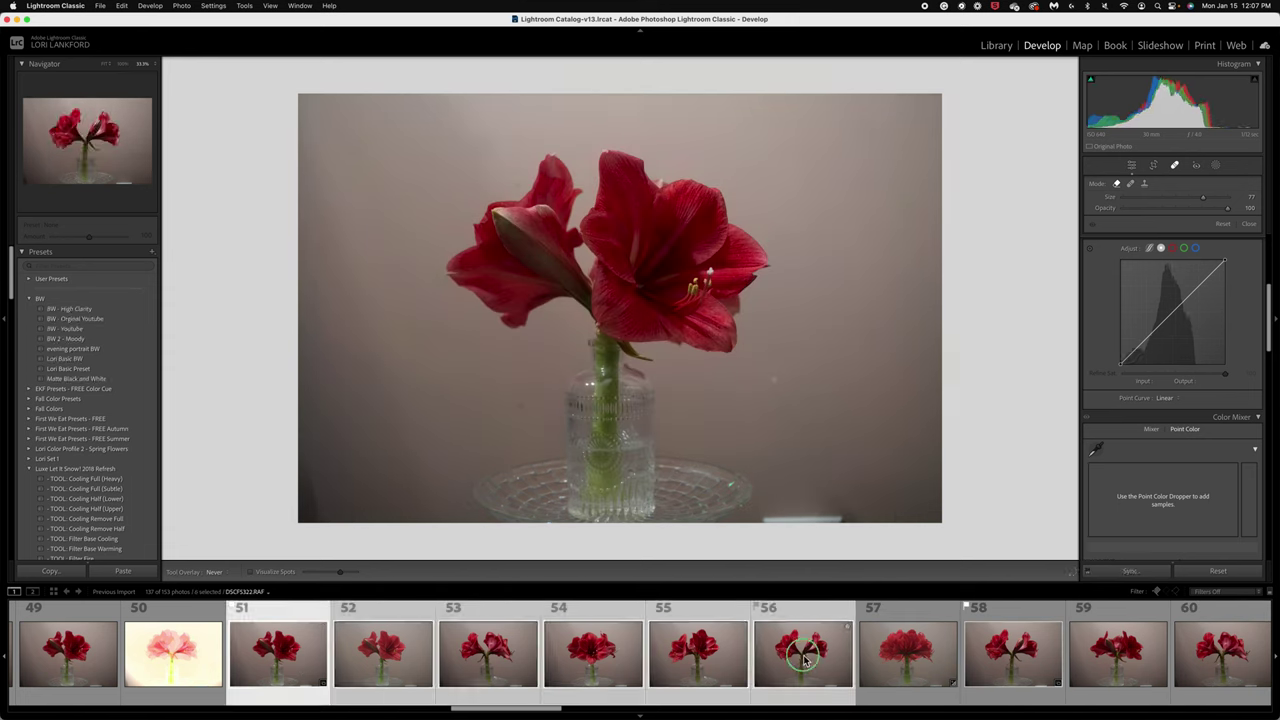
pyautogui.rightClick(805, 660)
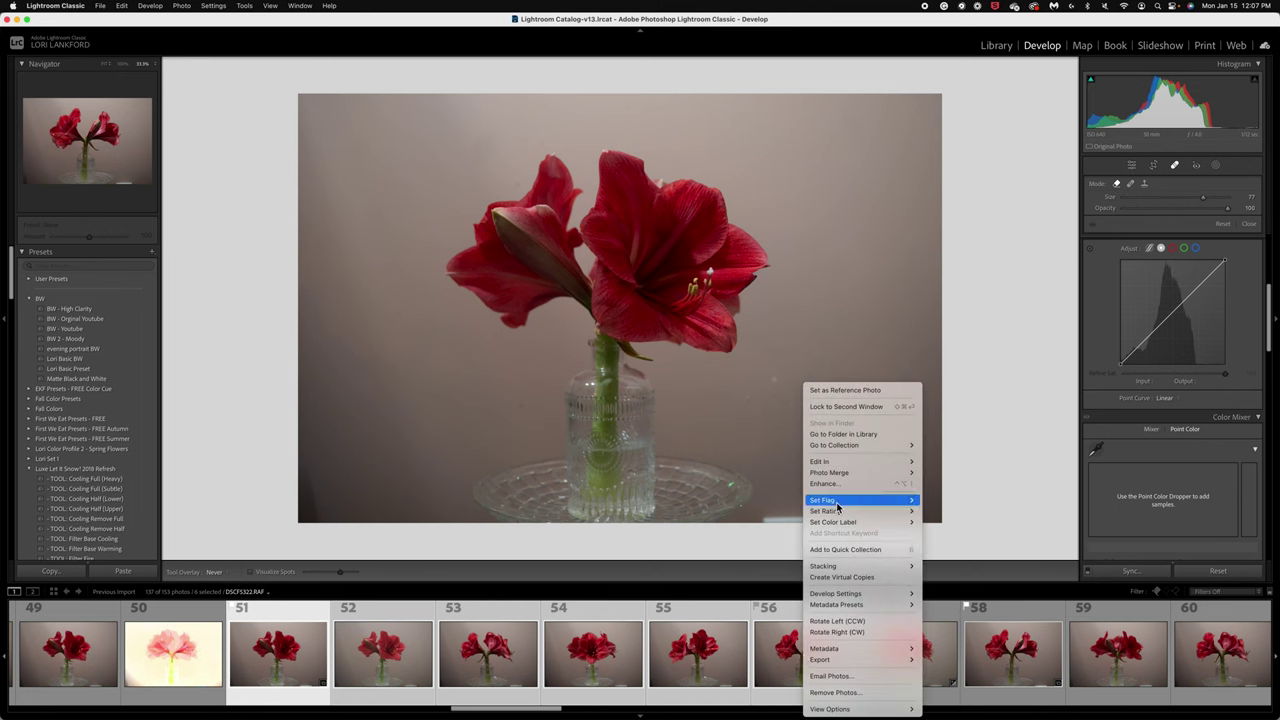
pyautogui.moveTo(830, 462)
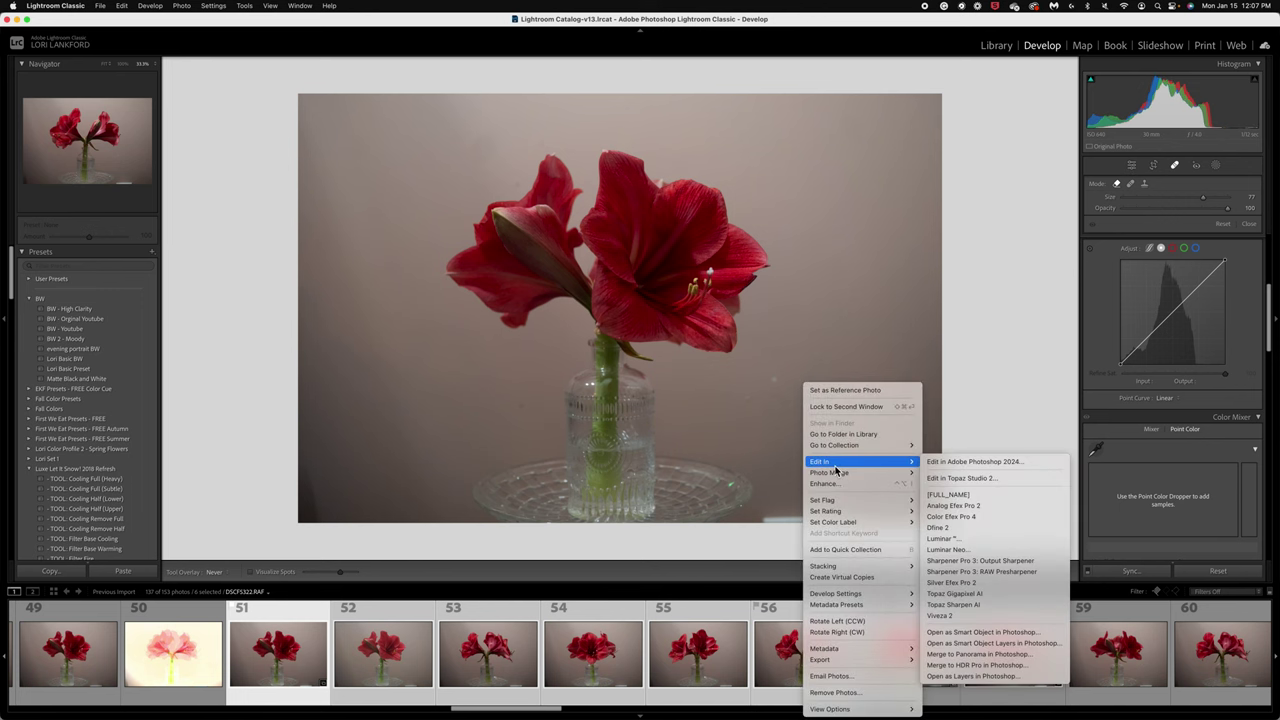
pyautogui.click(958, 676)
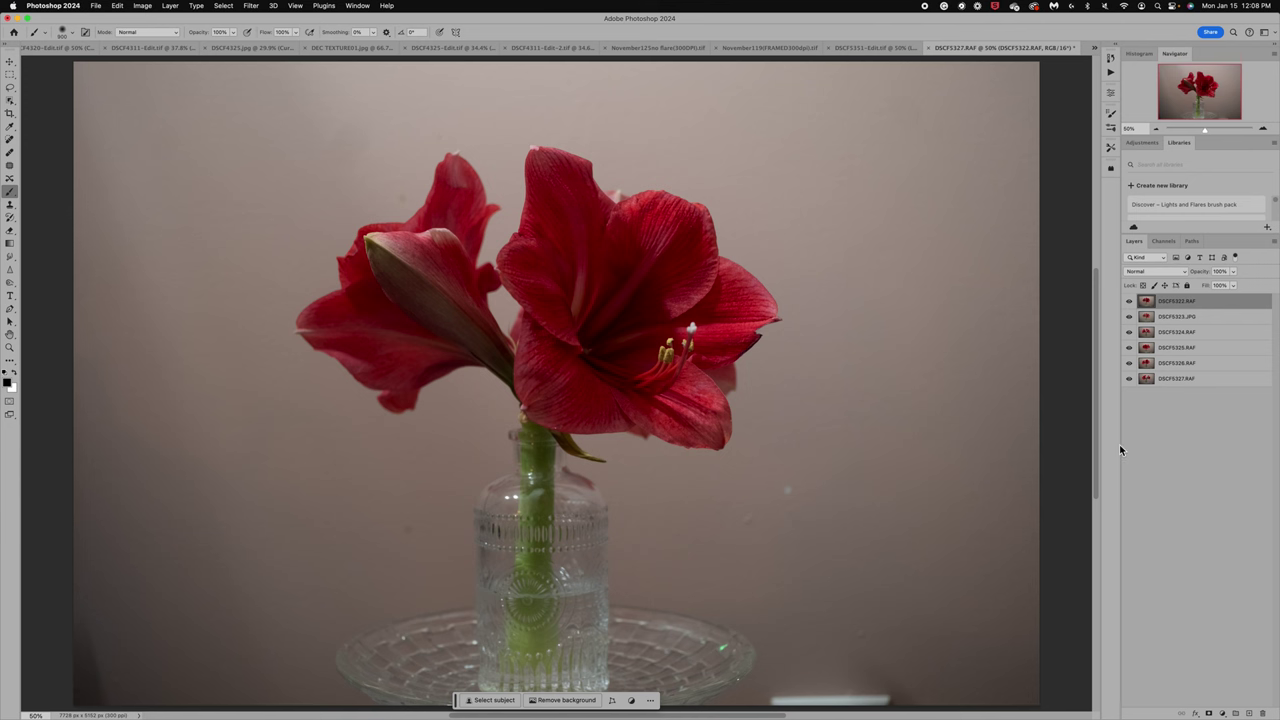
# Hide layers DSCF5322–DSCF5326, then show and select DSCF5326 over DSCF5327.
pyautogui.click(1129, 363)
pyautogui.click(1129, 347)
pyautogui.click(1129, 332)
pyautogui.click(1129, 316)
pyautogui.click(1129, 300)
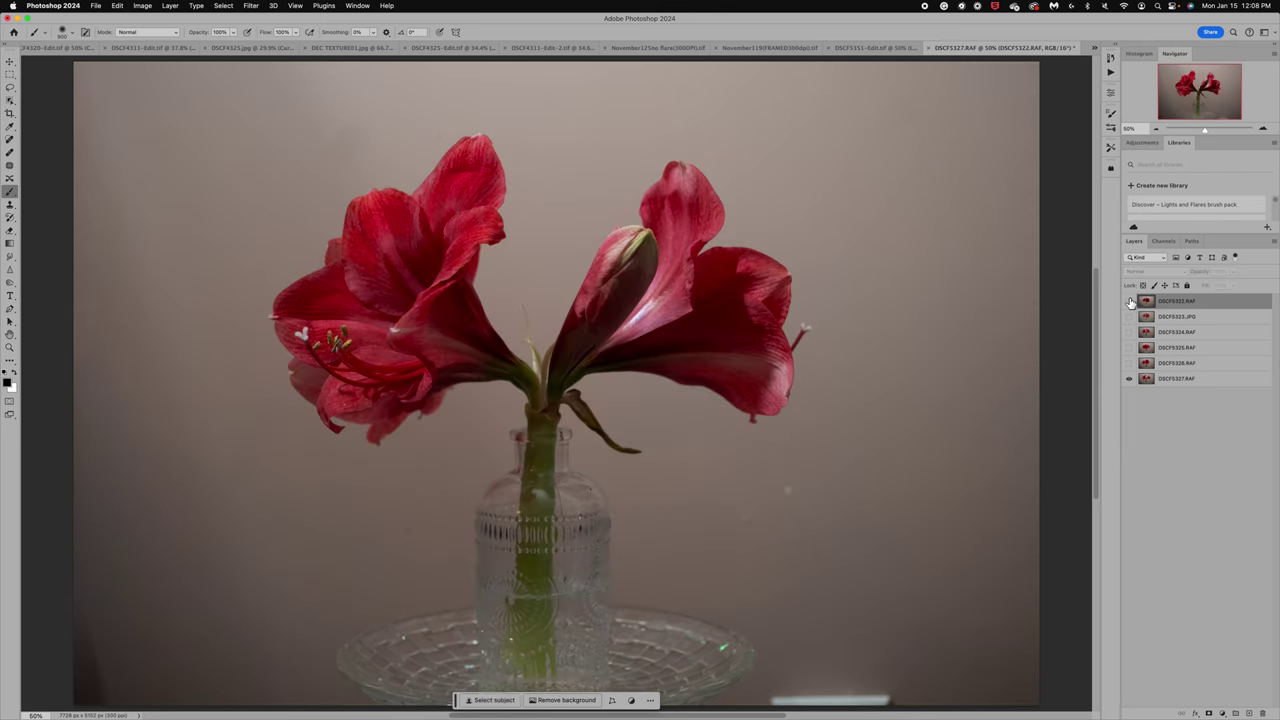
pyautogui.click(1147, 380)
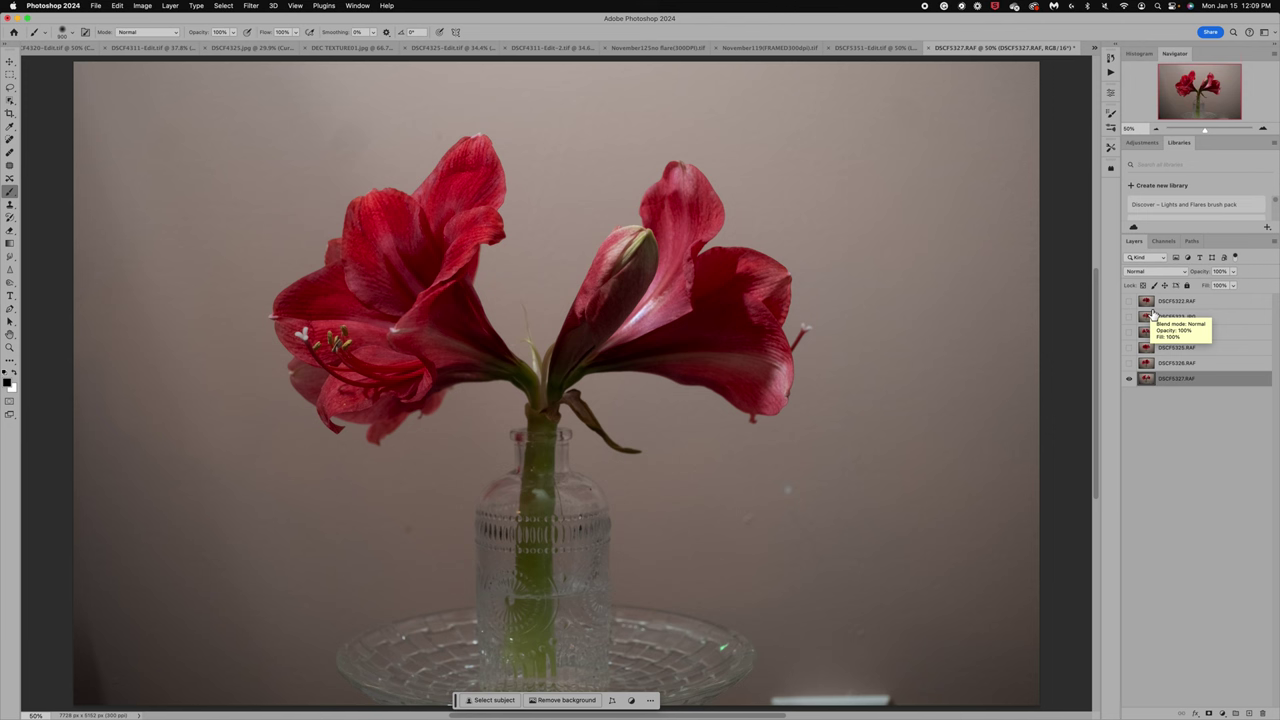
pyautogui.click(1129, 364)
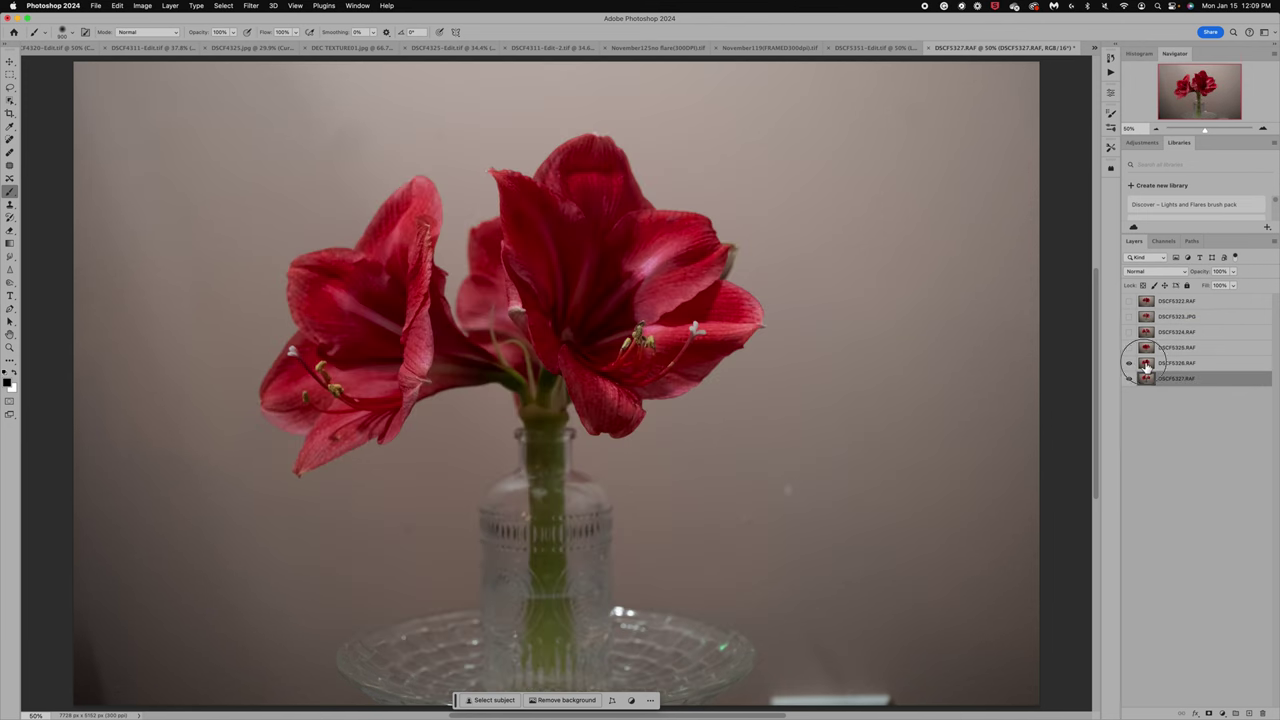
pyautogui.click(1146, 366)
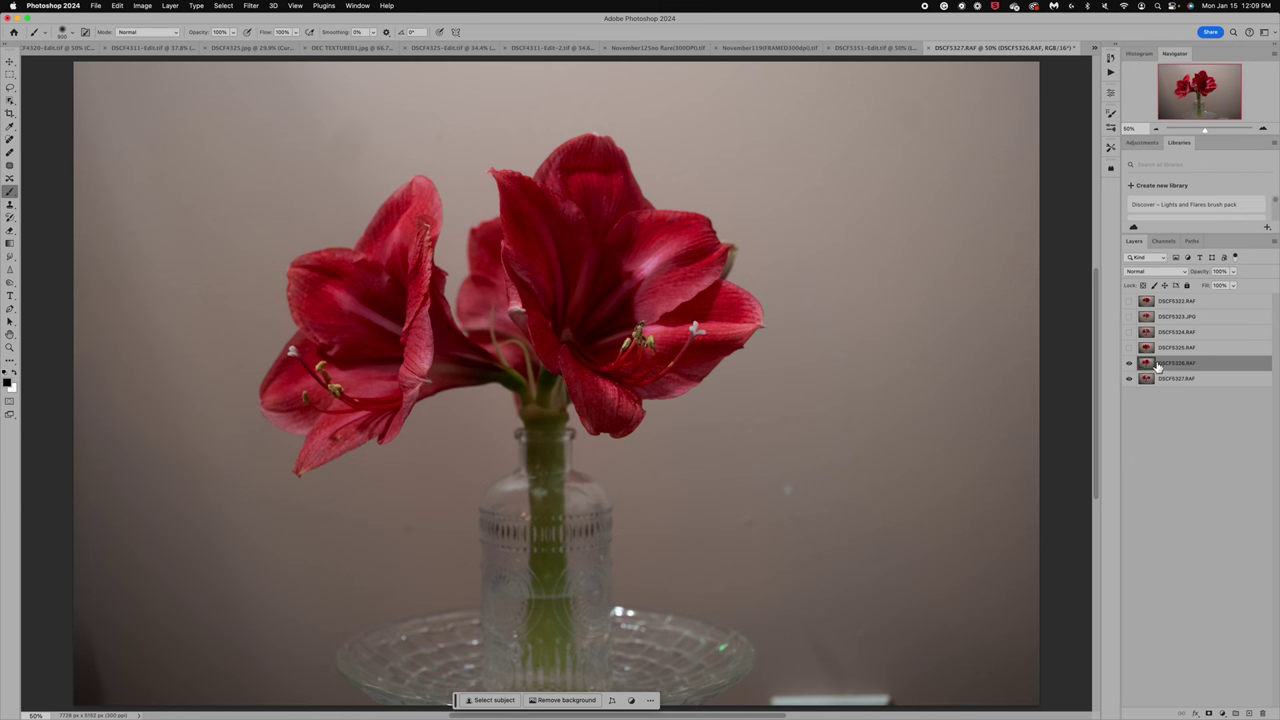
pyautogui.click(1232, 273)
# Set DSCF5326's opacity to 54%, toggle it to compare, and keep Normal blend mode.
pyautogui.click(1212, 287)
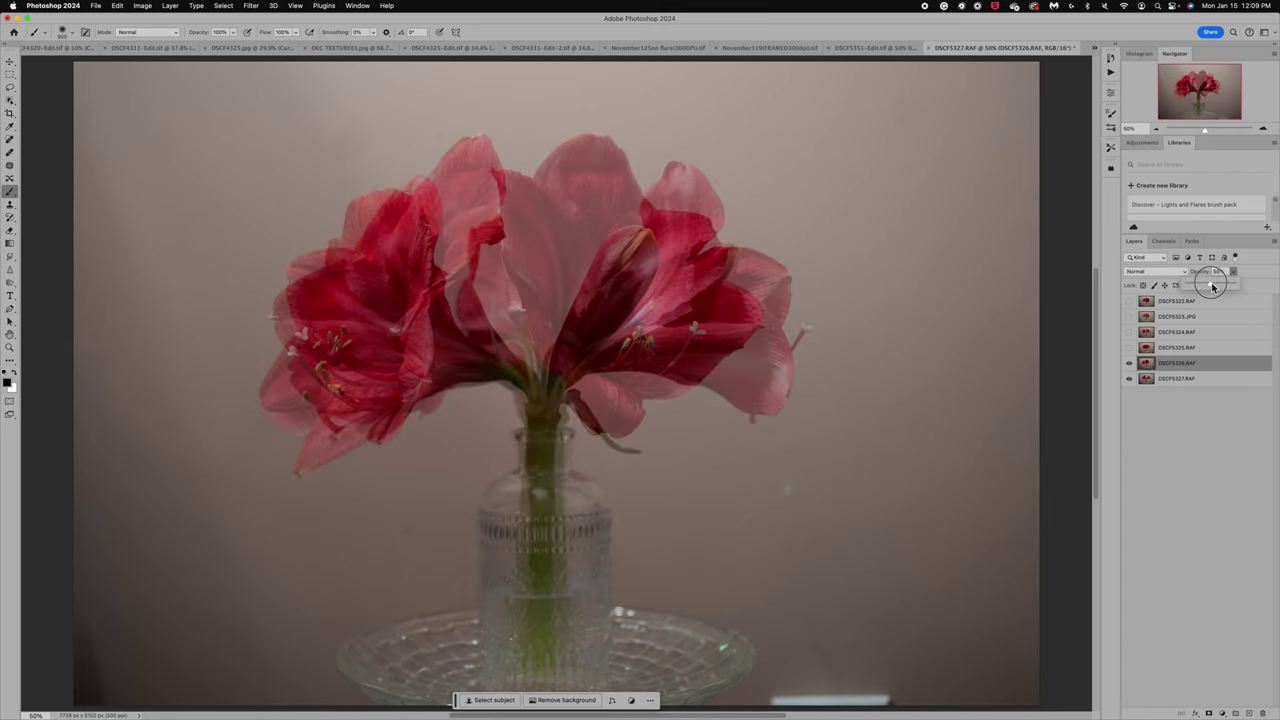
pyautogui.moveTo(1211, 287); pyautogui.dragTo(1215, 288)
pyautogui.click(1129, 363)
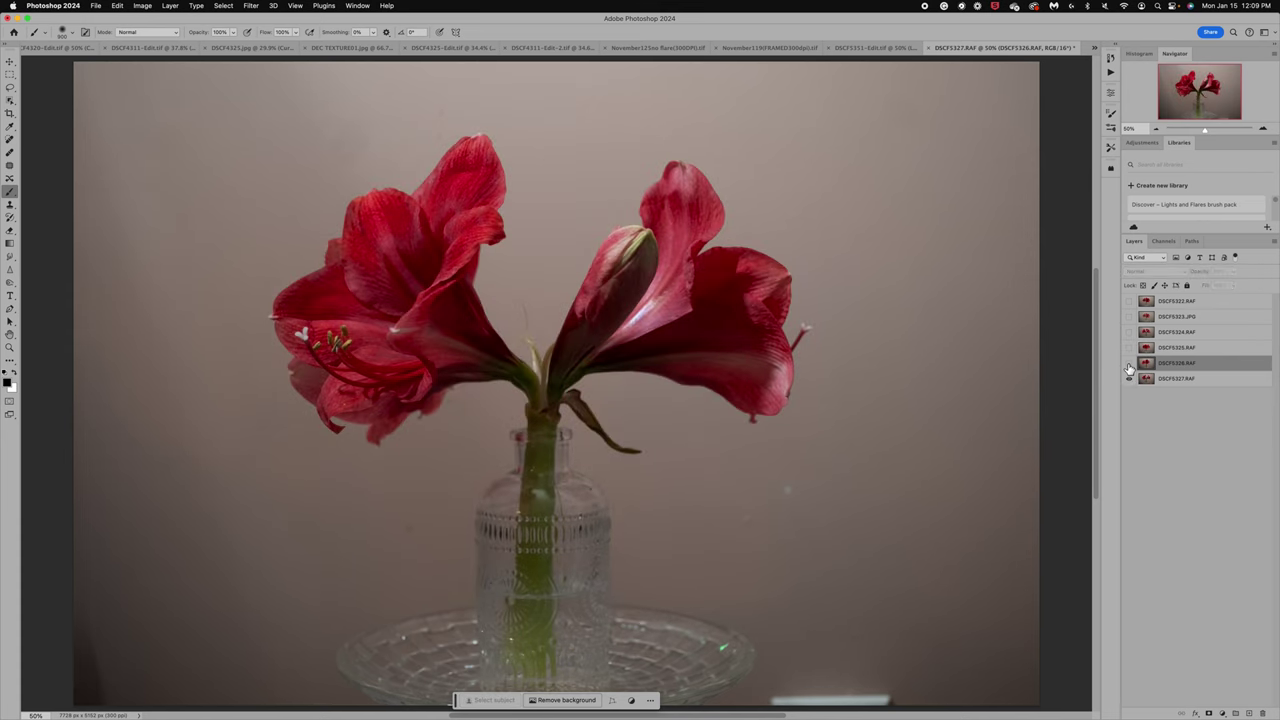
pyautogui.click(1129, 364)
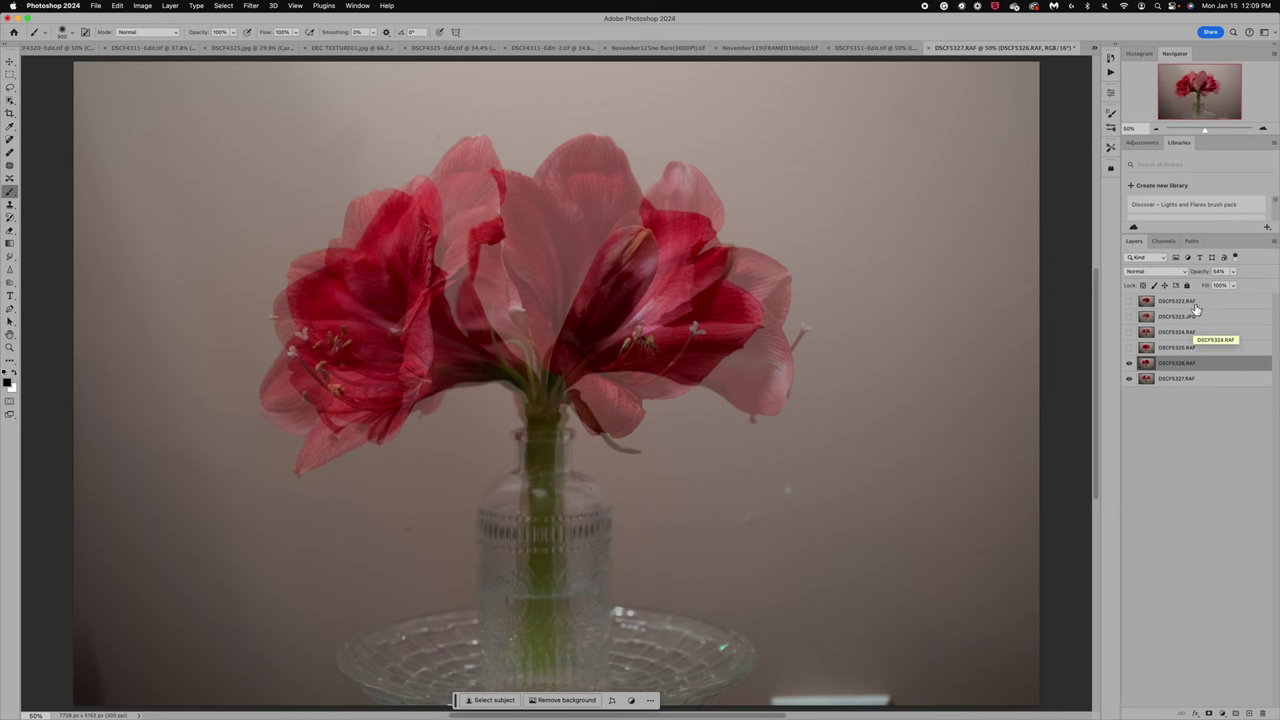
pyautogui.click(1184, 274)
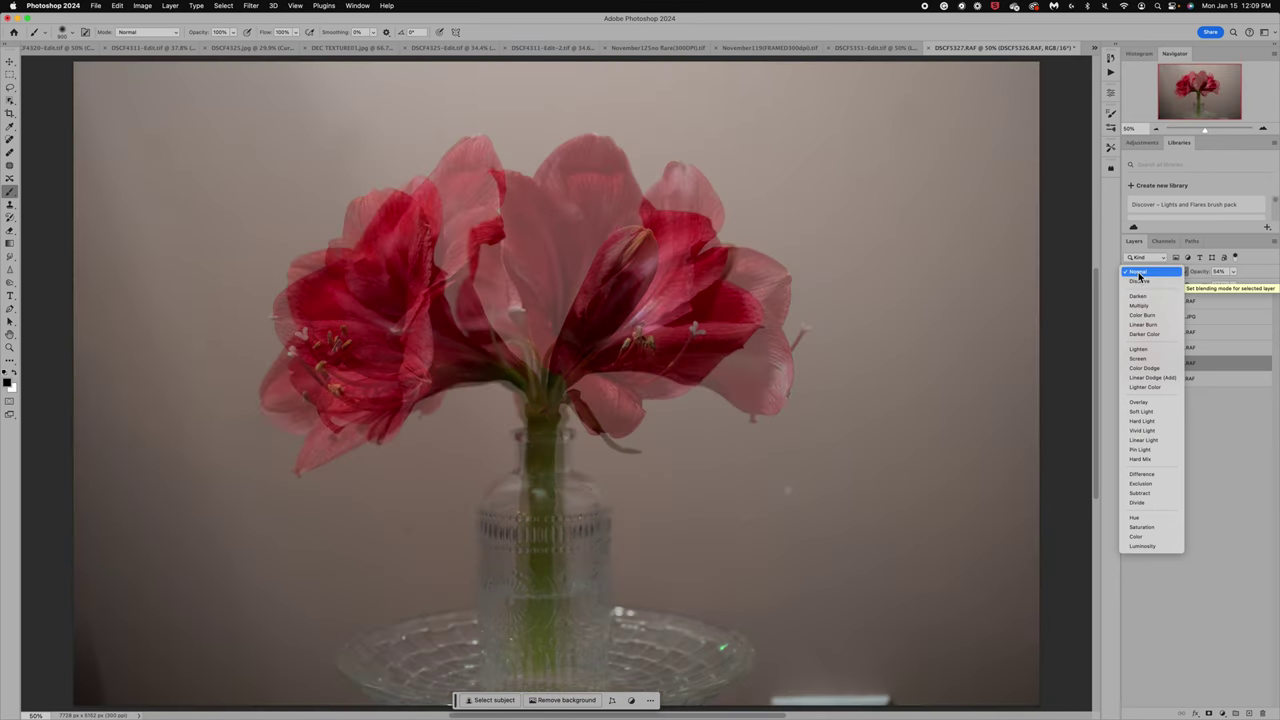
pyautogui.click(1138, 271)
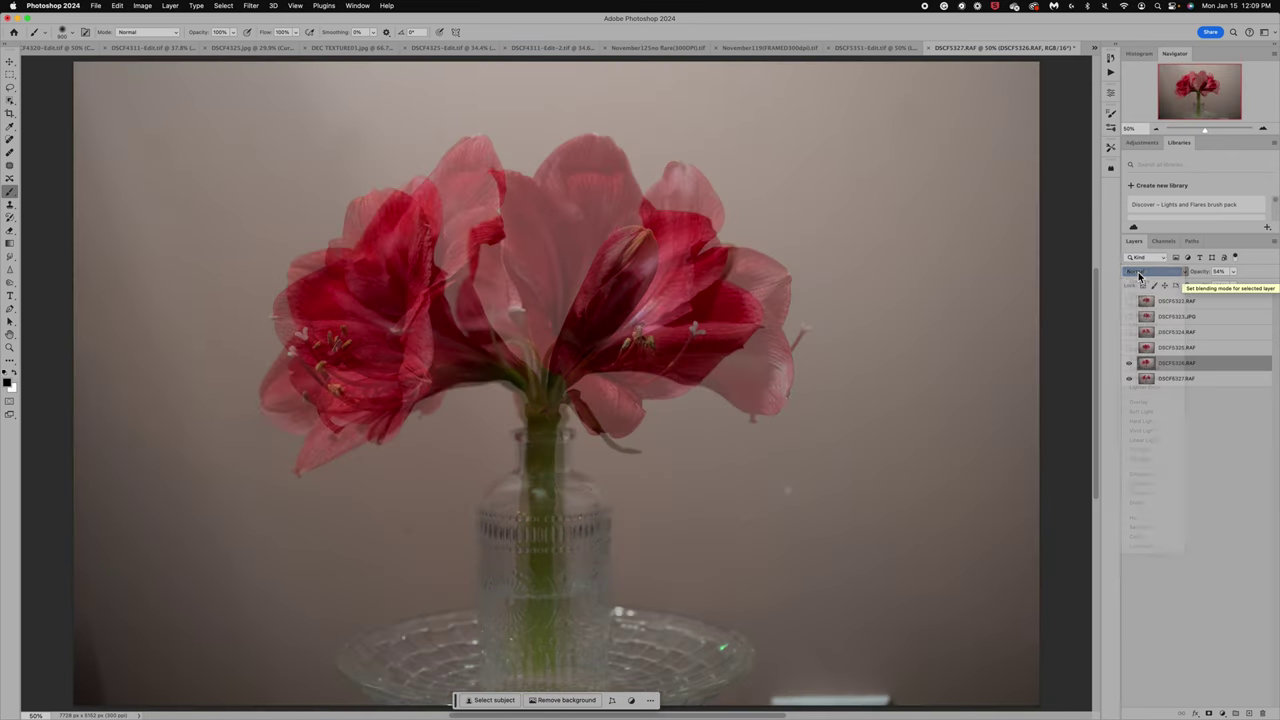
# Add a layer mask to DSCF5326, paint out its petals over the left bloom and centre, then compare.
pyautogui.click(1209, 713)
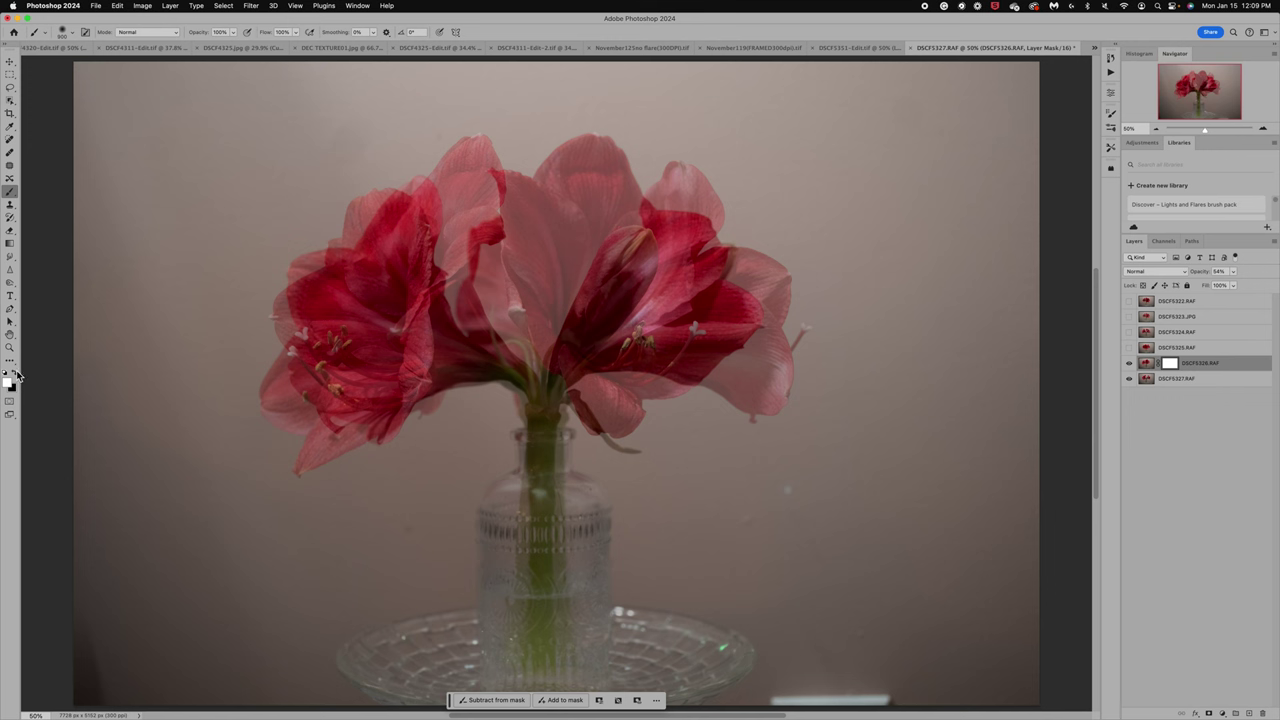
pyautogui.click(16, 373)
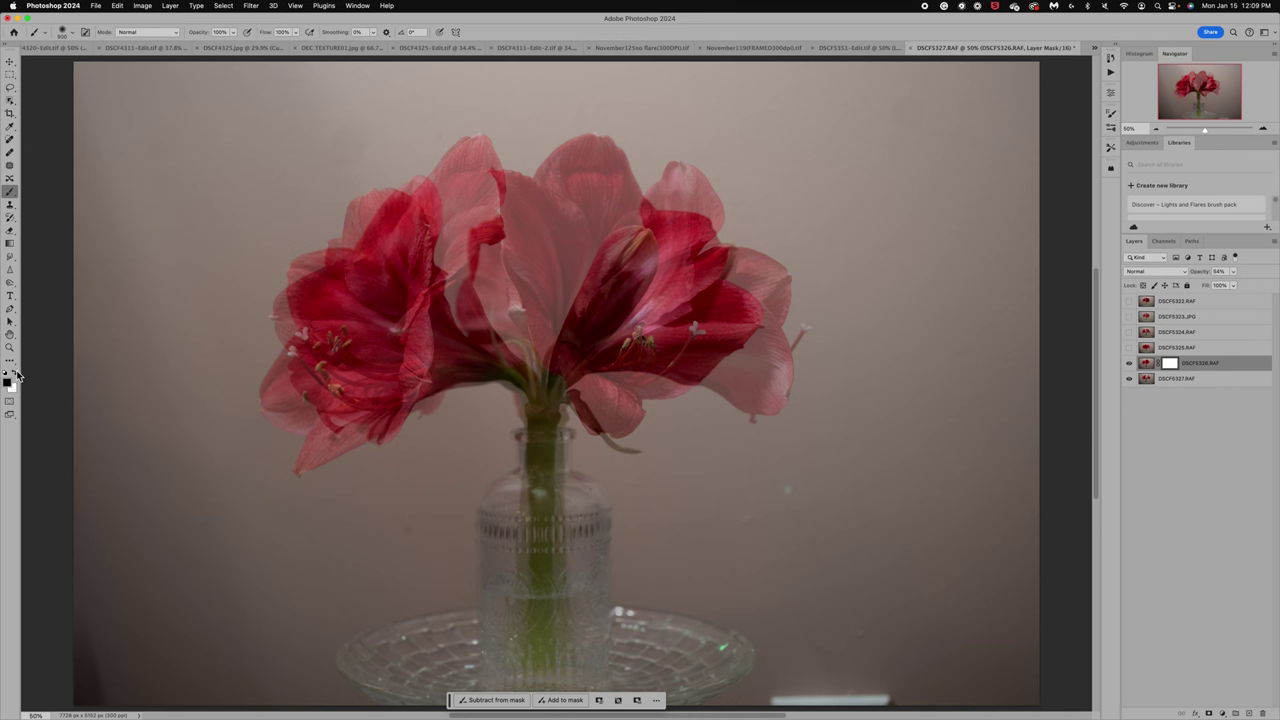
pyautogui.click(233, 33)
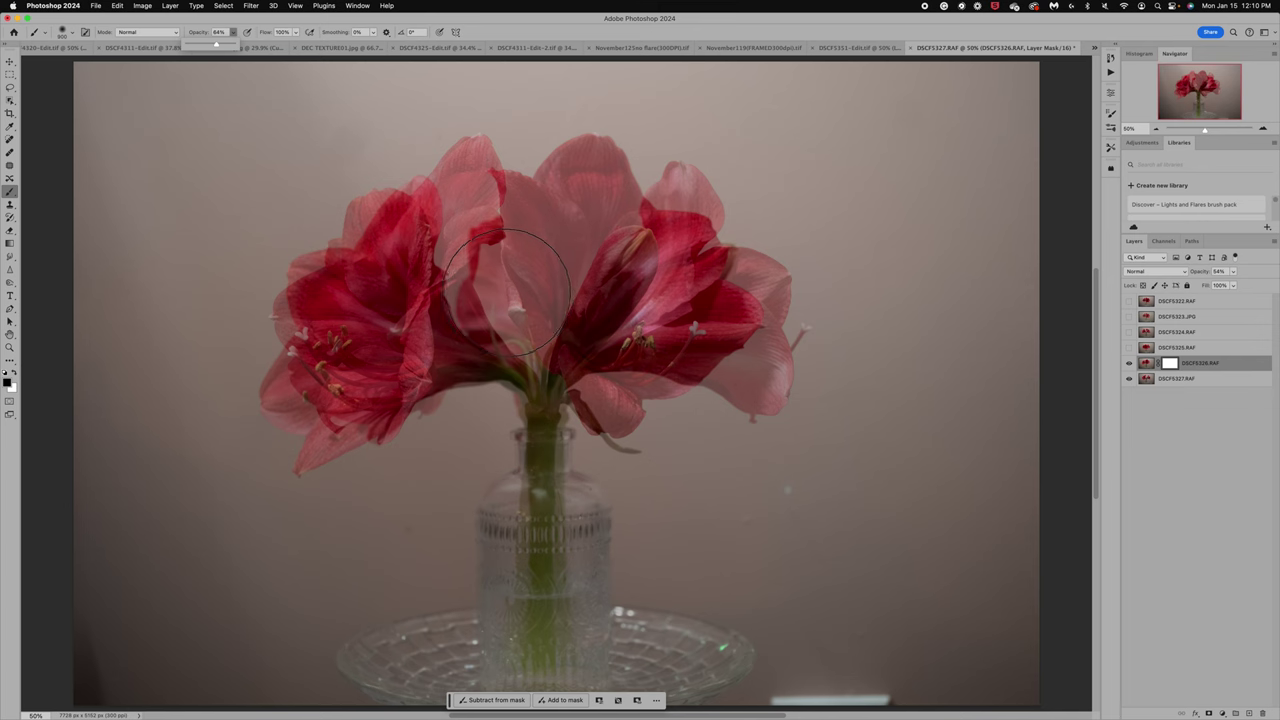
pyautogui.moveTo(314, 370)
pyautogui.mouseDown()
pyautogui.moveTo(229, 382)
pyautogui.moveTo(247, 371)
pyautogui.moveTo(359, 389)
pyautogui.moveTo(361, 339)
pyautogui.moveTo(304, 287)
pyautogui.moveTo(344, 311)
pyautogui.moveTo(315, 244)
pyautogui.moveTo(274, 250)
pyautogui.moveTo(367, 297)
pyautogui.moveTo(413, 384)
pyautogui.moveTo(341, 296)
pyautogui.moveTo(326, 329)
pyautogui.moveTo(353, 276)
pyautogui.moveTo(418, 228)
pyautogui.moveTo(389, 214)
pyautogui.moveTo(403, 205)
pyautogui.moveTo(478, 245)
pyautogui.moveTo(465, 214)
pyautogui.moveTo(597, 357)
pyautogui.moveTo(575, 335)
pyautogui.mouseUp()
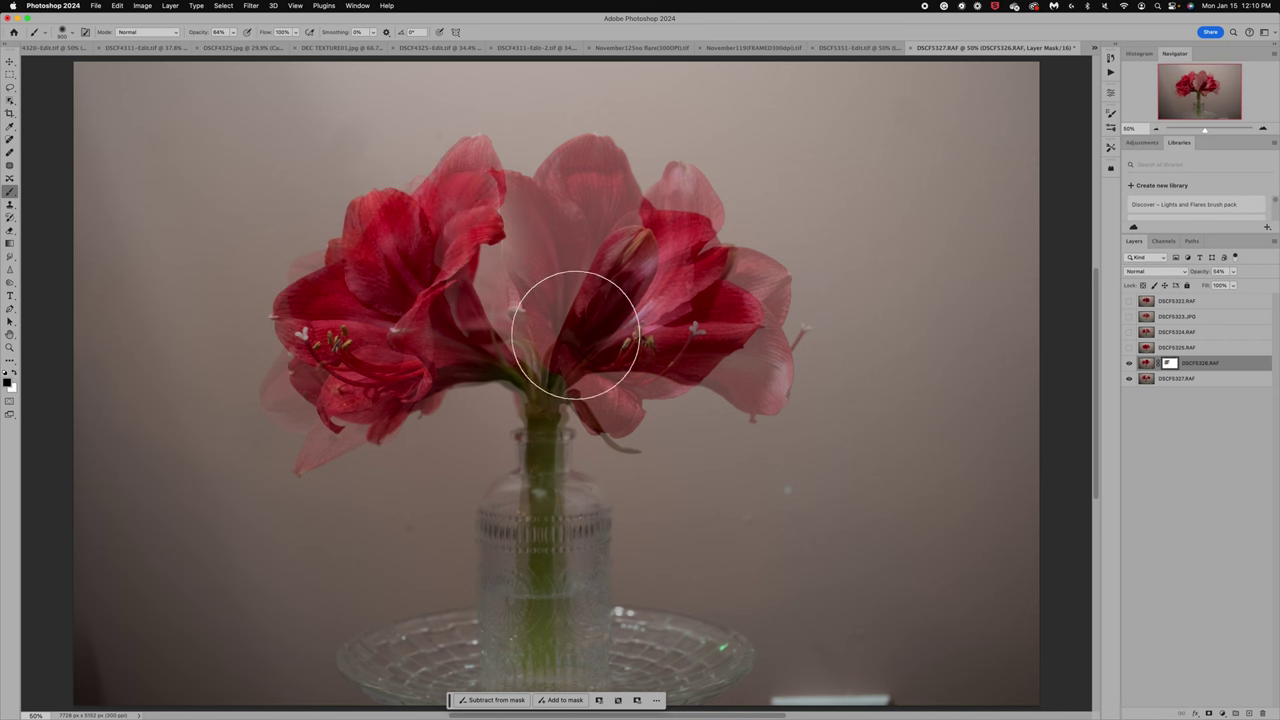
pyautogui.click(15, 374)
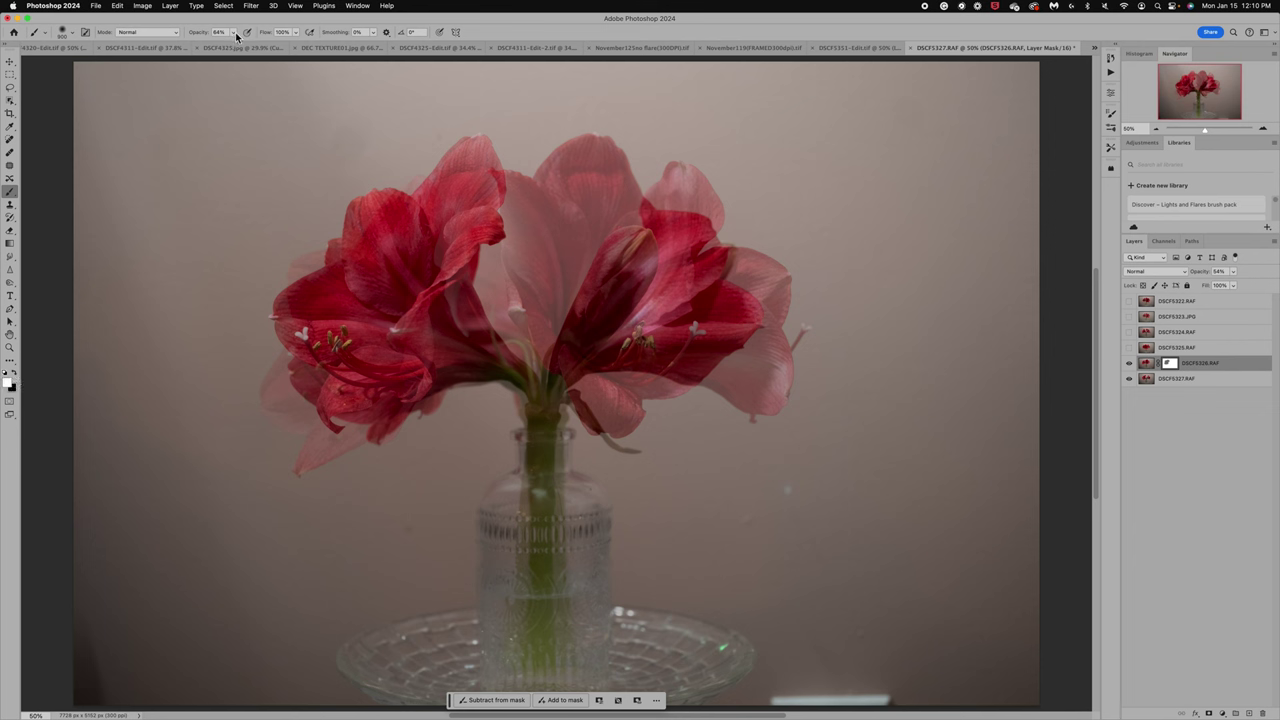
pyautogui.moveTo(237, 33)
pyautogui.mouseDown()
pyautogui.moveTo(234, 45)
pyautogui.moveTo(288, 45)
pyautogui.mouseUp()
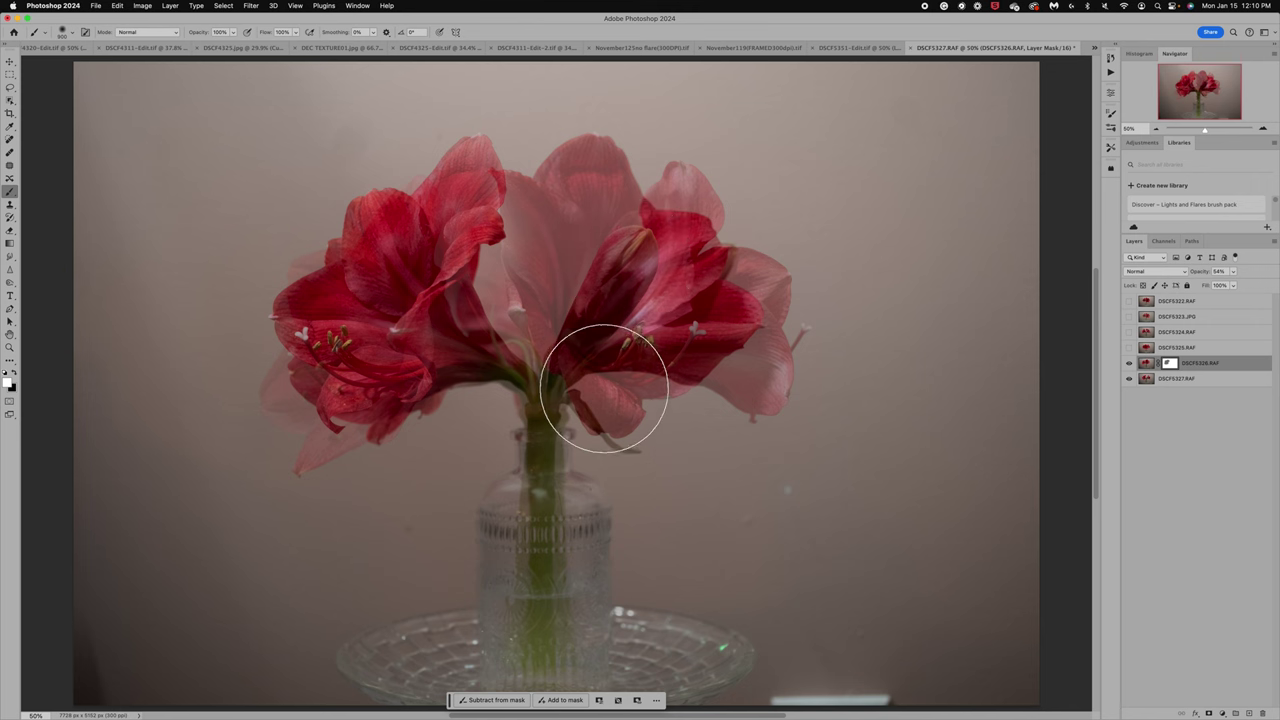
pyautogui.moveTo(598, 411)
pyautogui.mouseDown()
pyautogui.moveTo(569, 352)
pyautogui.moveTo(549, 205)
pyautogui.moveTo(512, 334)
pyautogui.moveTo(503, 267)
pyautogui.moveTo(537, 163)
pyautogui.mouseUp()
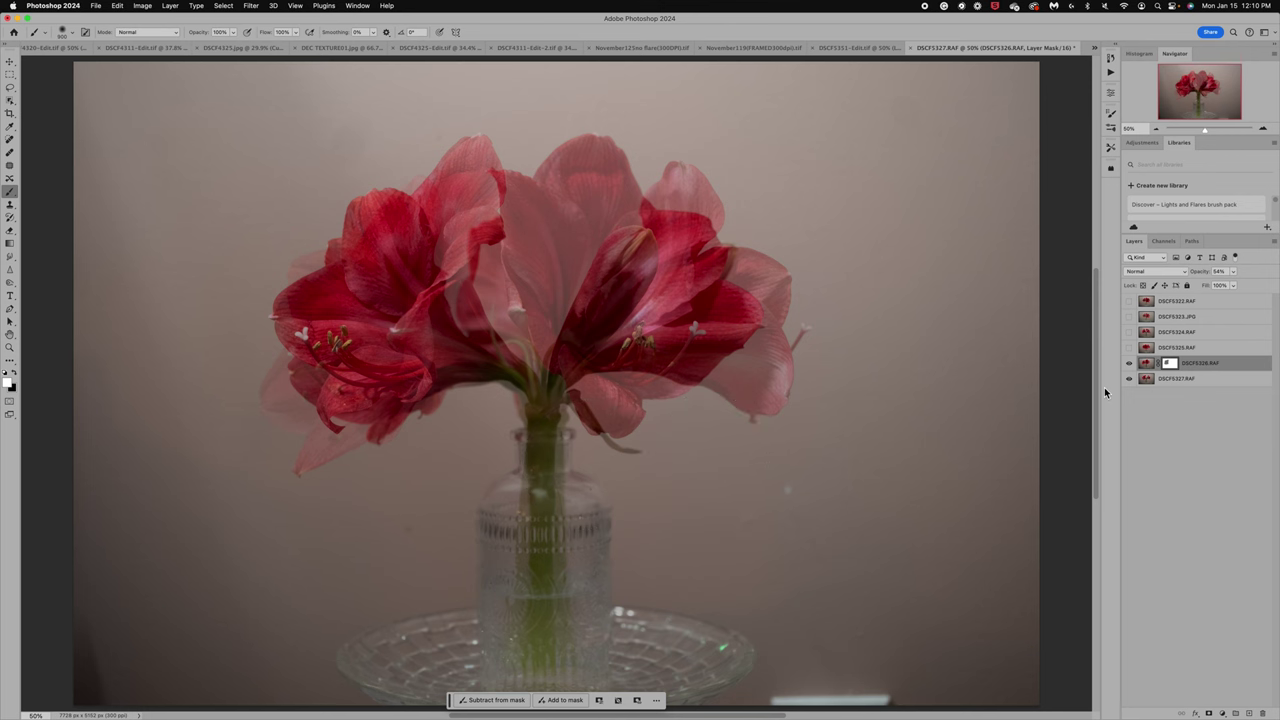
pyautogui.click(1129, 363)
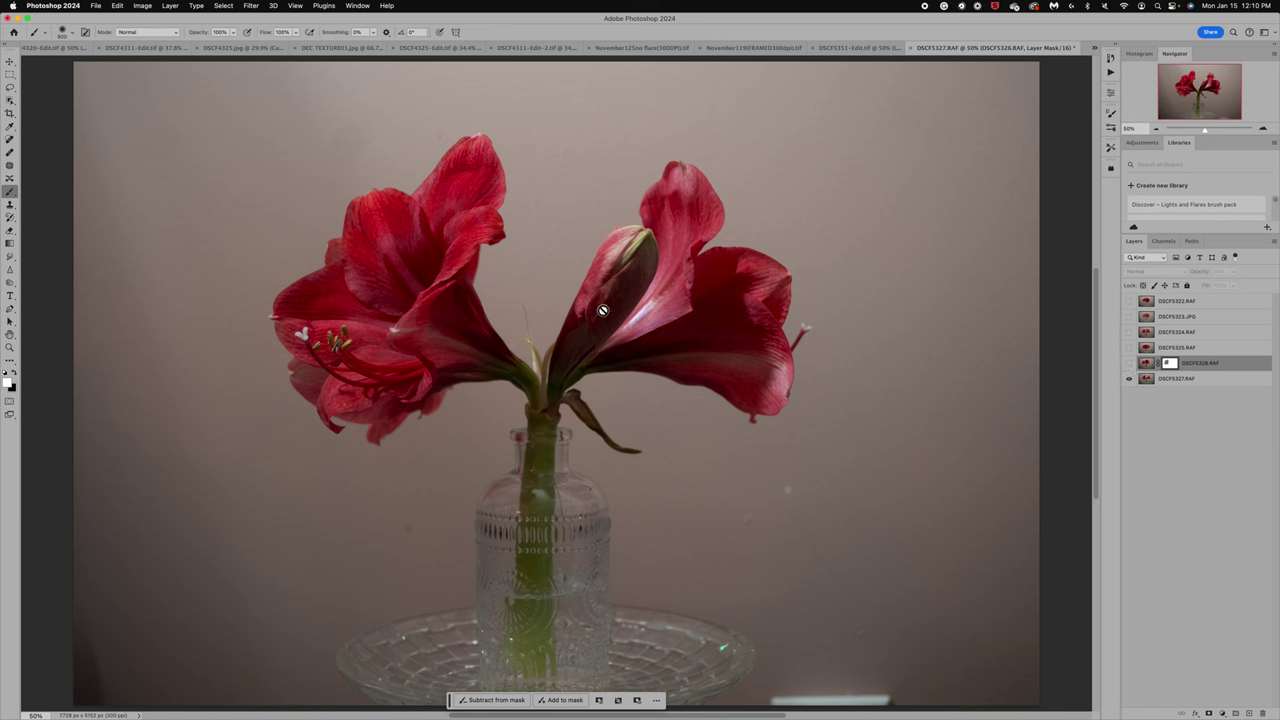
pyautogui.click(1129, 364)
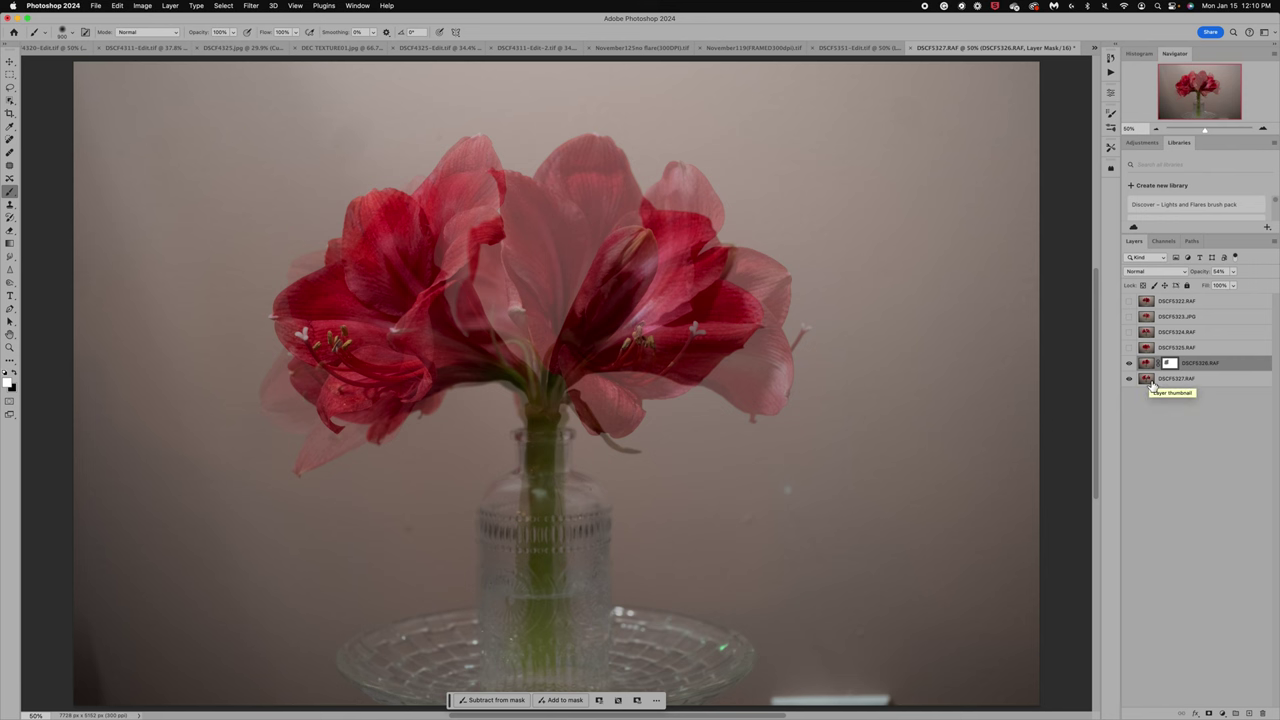
# Show and select DSCF5325.RAF, set its opacity to about 58%, and keep Normal blending.
pyautogui.click(1132, 348)
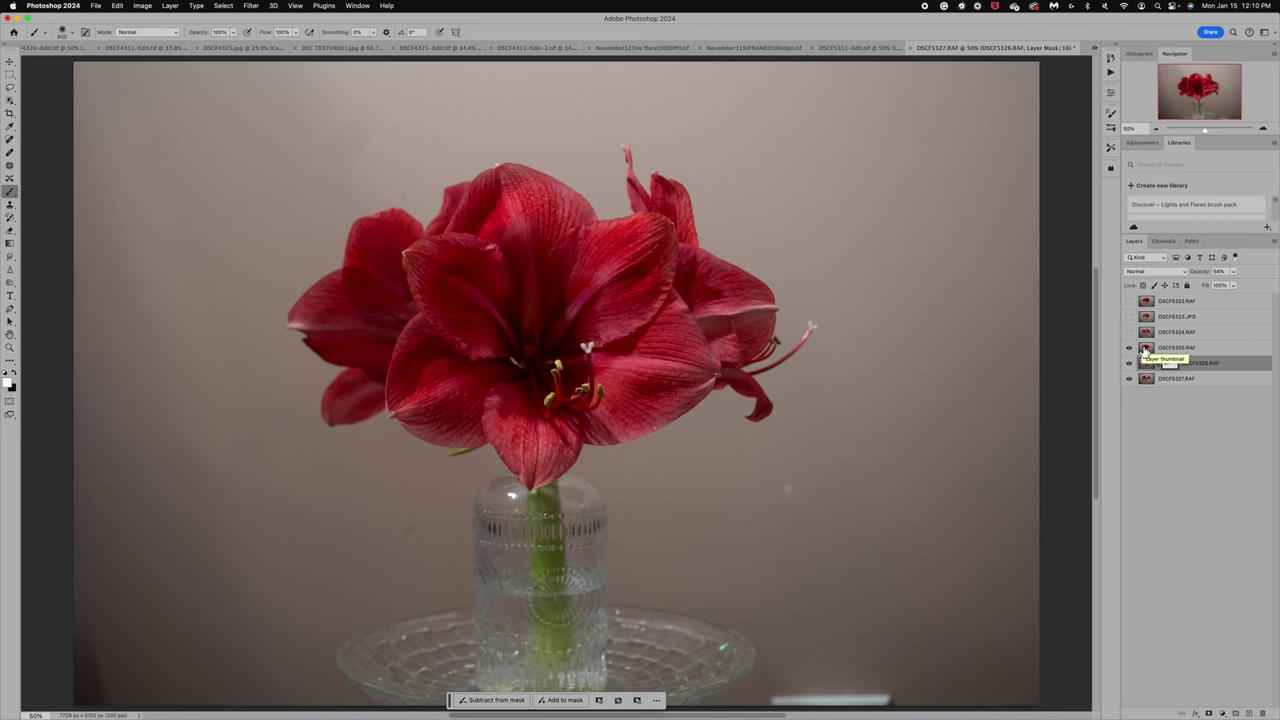
pyautogui.click(1146, 350)
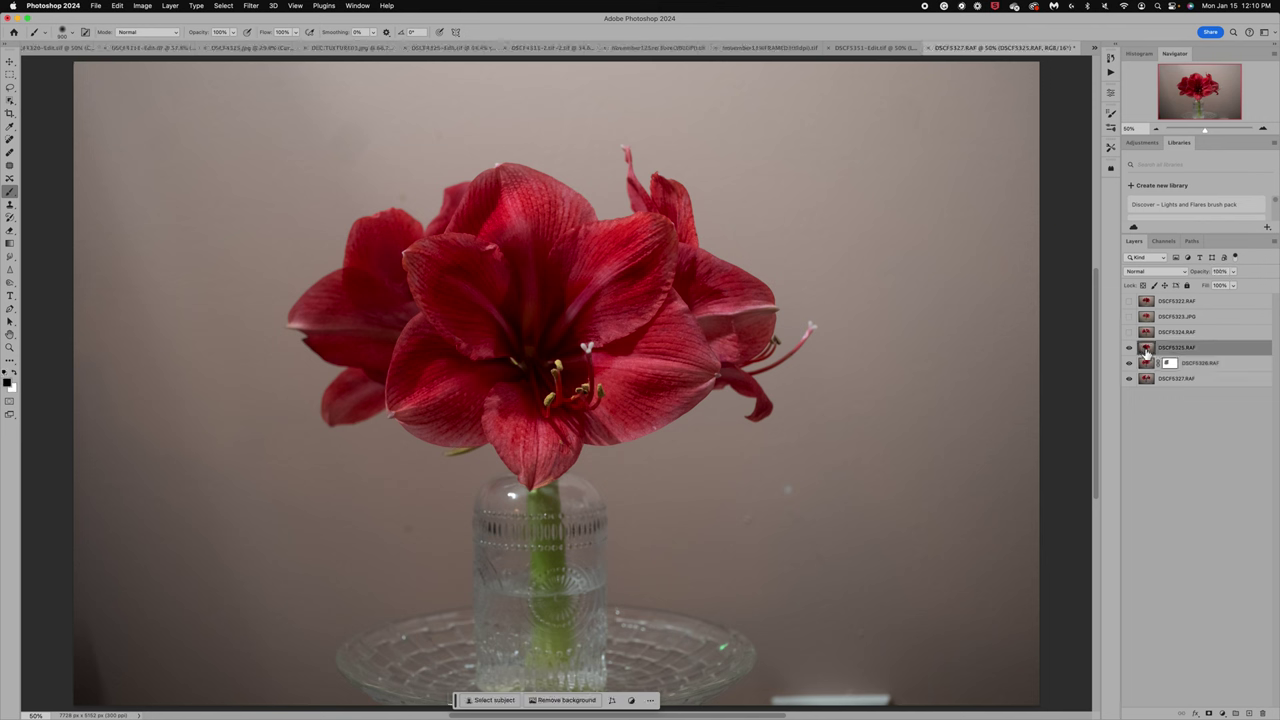
pyautogui.click(1234, 272)
pyautogui.click(1214, 285)
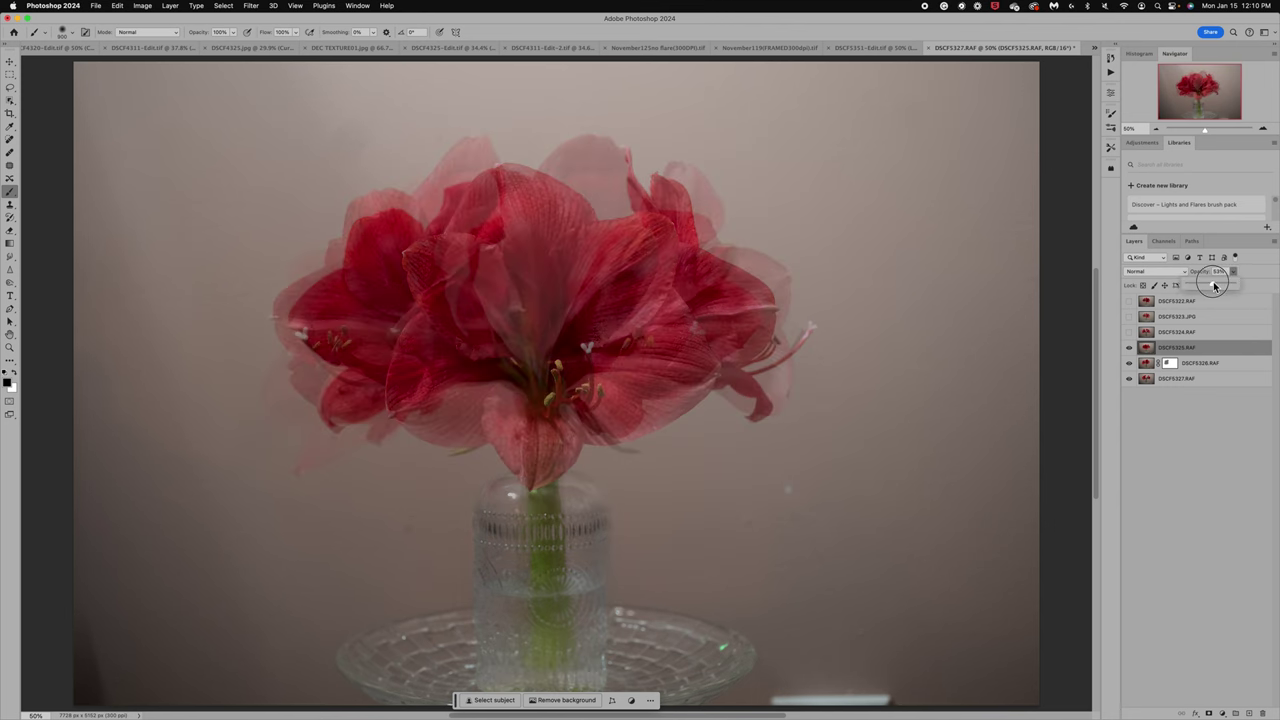
pyautogui.moveTo(1213, 285)
pyautogui.mouseDown()
pyautogui.moveTo(1192, 285)
pyautogui.moveTo(1216, 286)
pyautogui.mouseUp()
pyautogui.click(1165, 272)
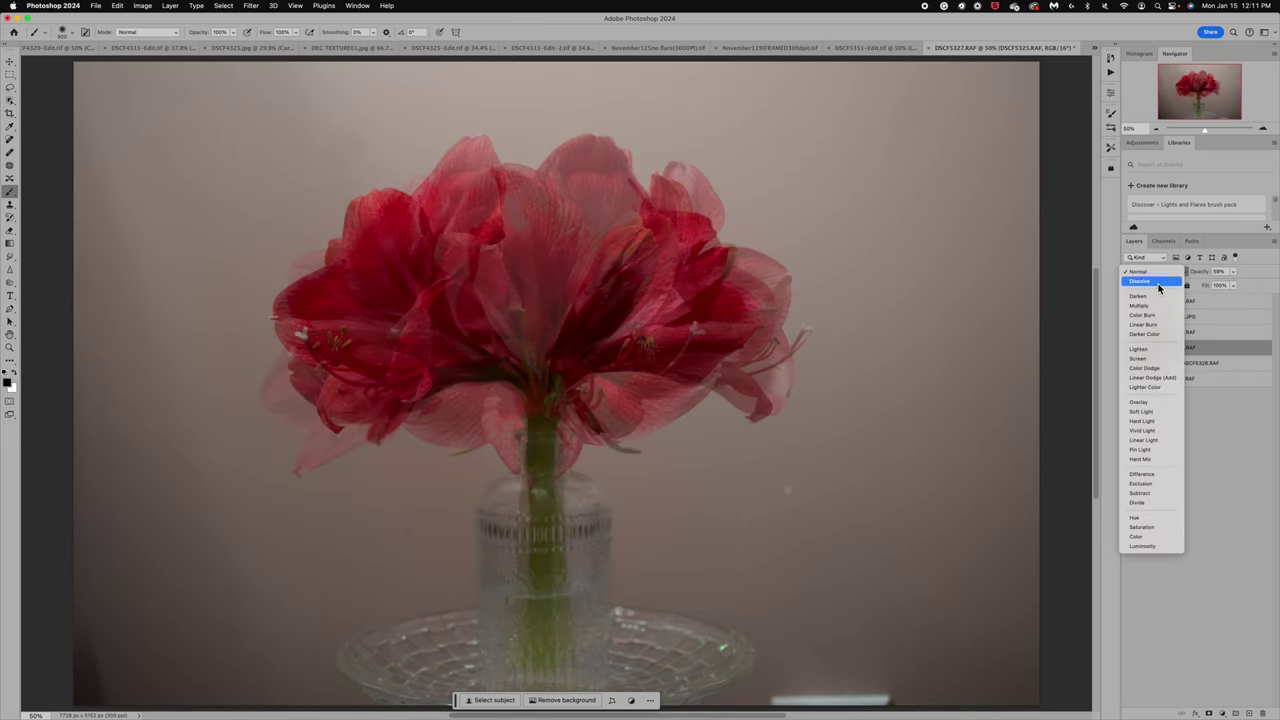
pyautogui.click(1157, 273)
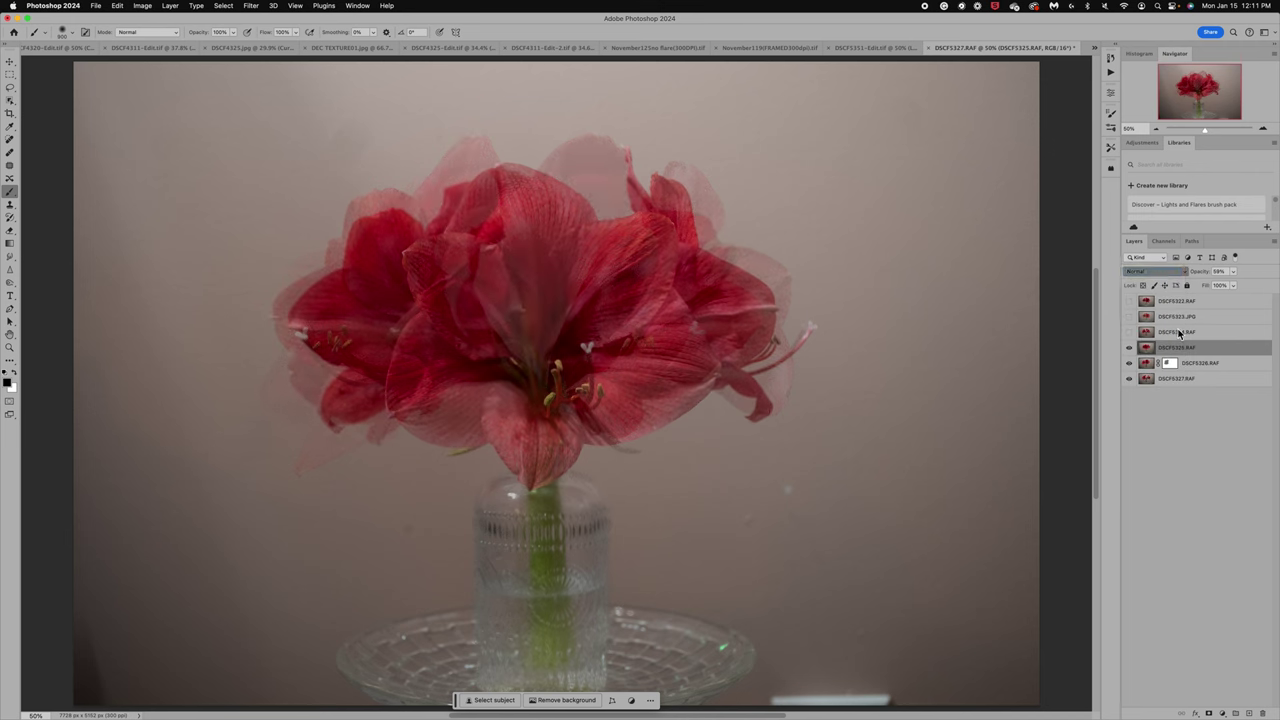
# Add a mask to DSCF5325.RAF and paint black over the left, centre and right flower petals.
pyautogui.click(1209, 713)
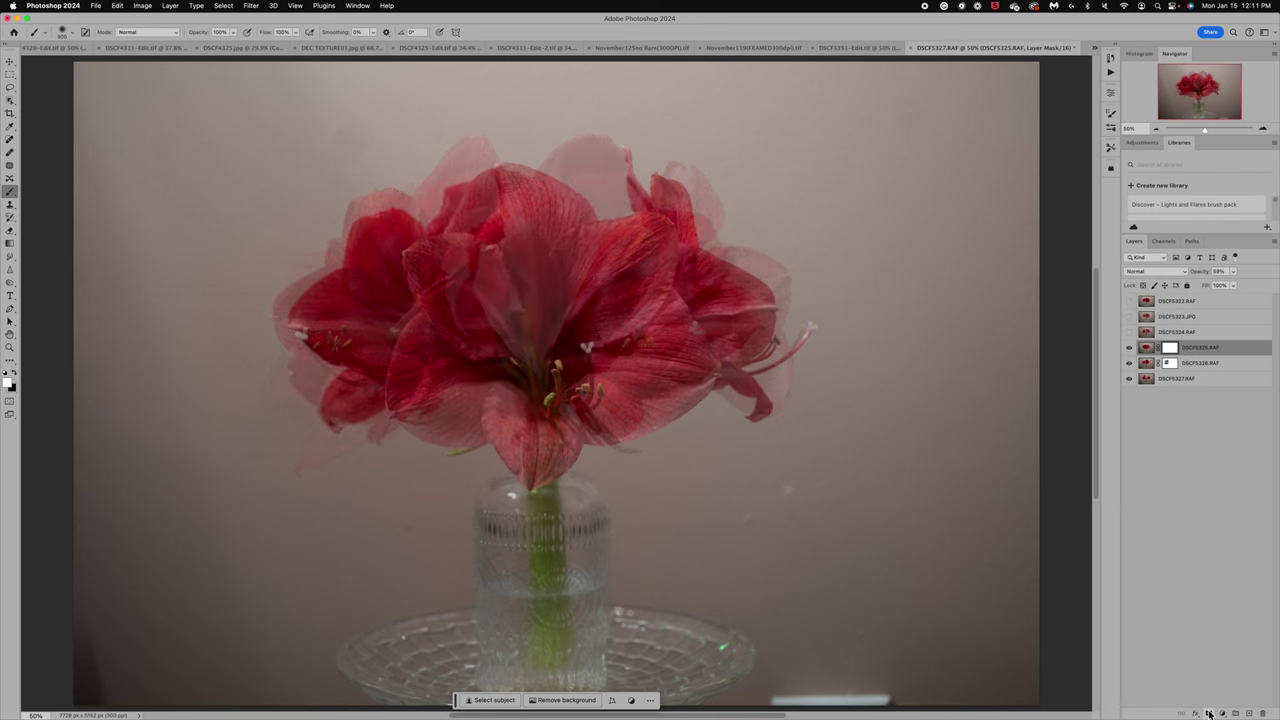
pyautogui.click(16, 374)
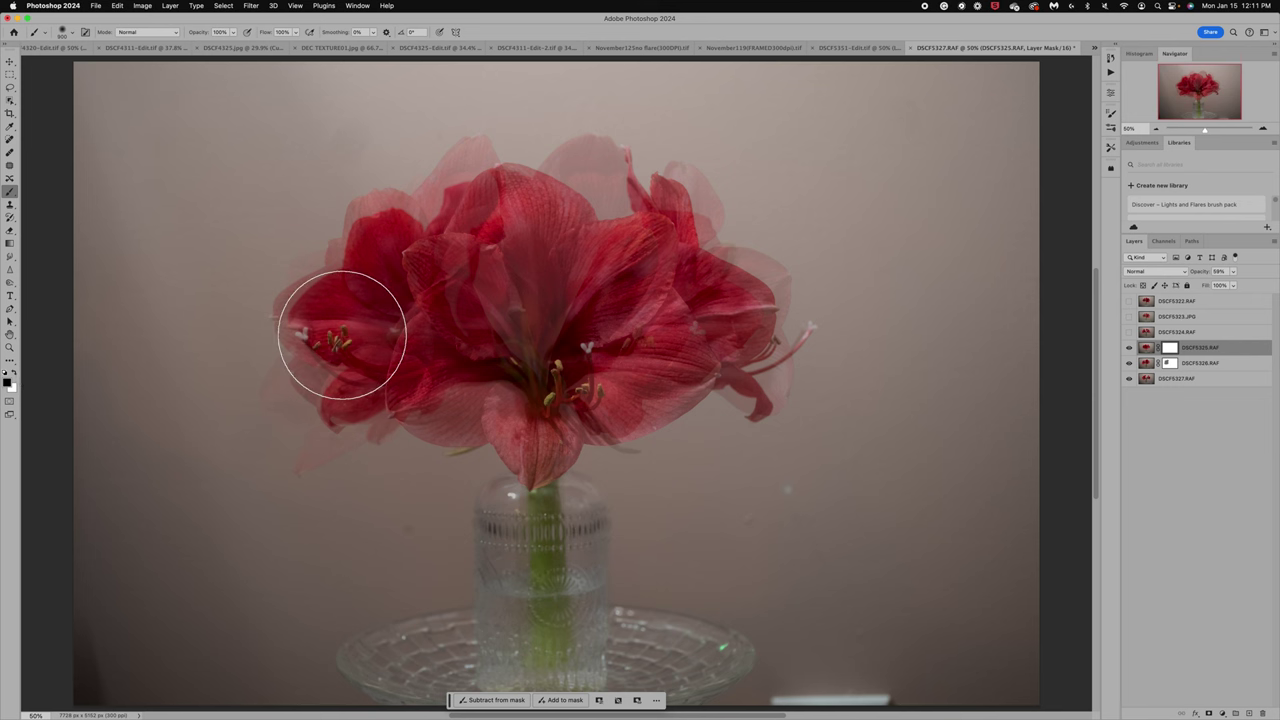
pyautogui.moveTo(323, 343)
pyautogui.mouseDown()
pyautogui.moveTo(286, 329)
pyautogui.moveTo(366, 363)
pyautogui.moveTo(374, 389)
pyautogui.mouseUp()
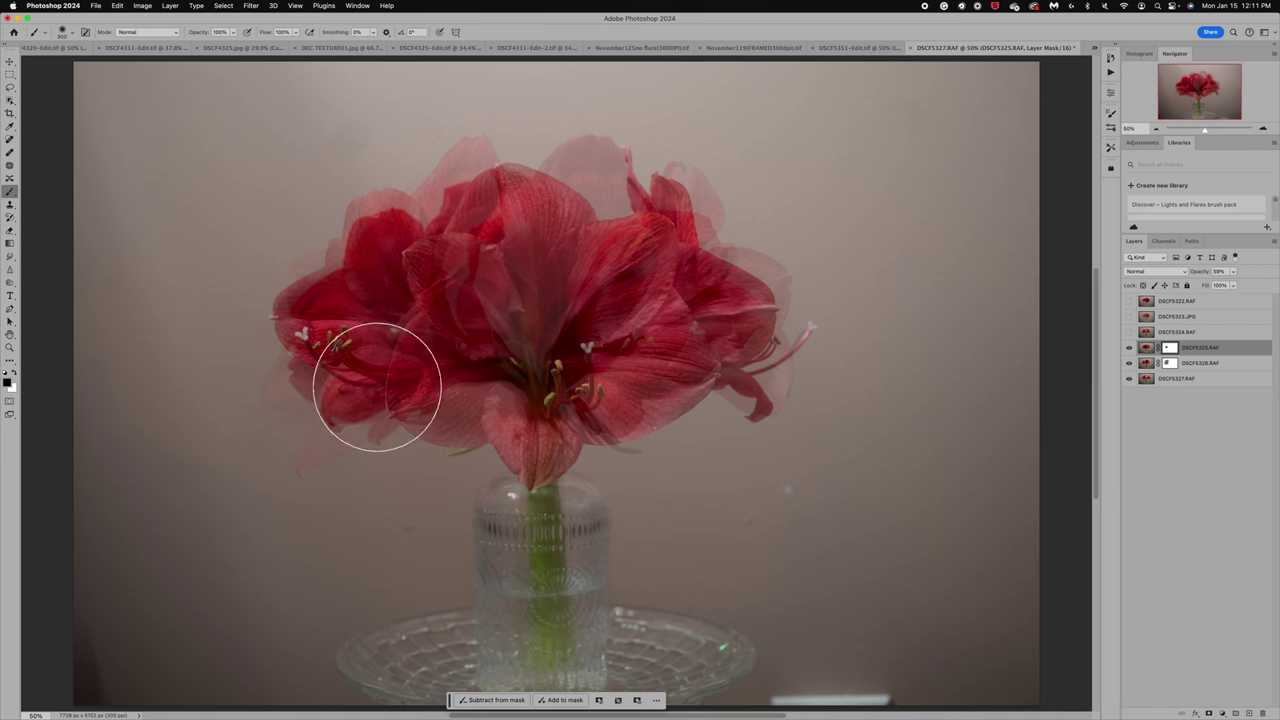
pyautogui.click(443, 394)
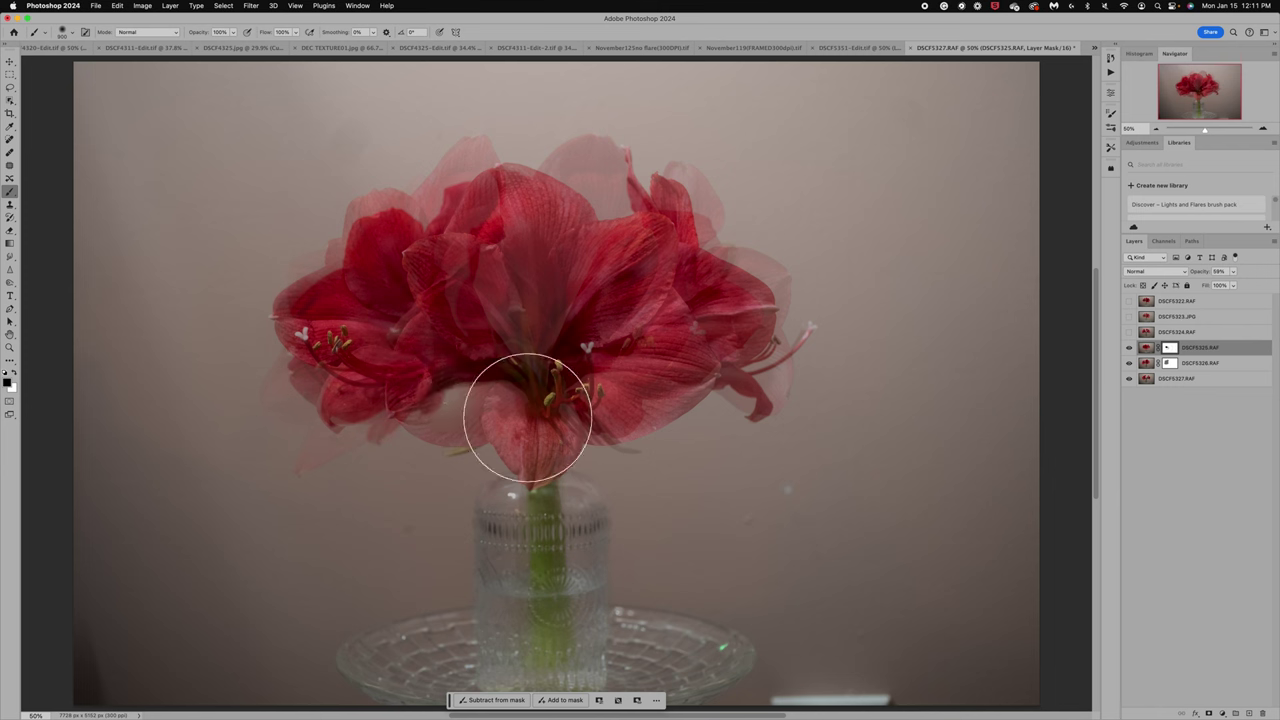
pyautogui.moveTo(586, 424)
pyautogui.mouseDown()
pyautogui.moveTo(711, 346)
pyautogui.moveTo(700, 357)
pyautogui.moveTo(668, 265)
pyautogui.moveTo(577, 229)
pyautogui.moveTo(709, 266)
pyautogui.moveTo(712, 278)
pyautogui.mouseUp()
pyautogui.click(786, 343)
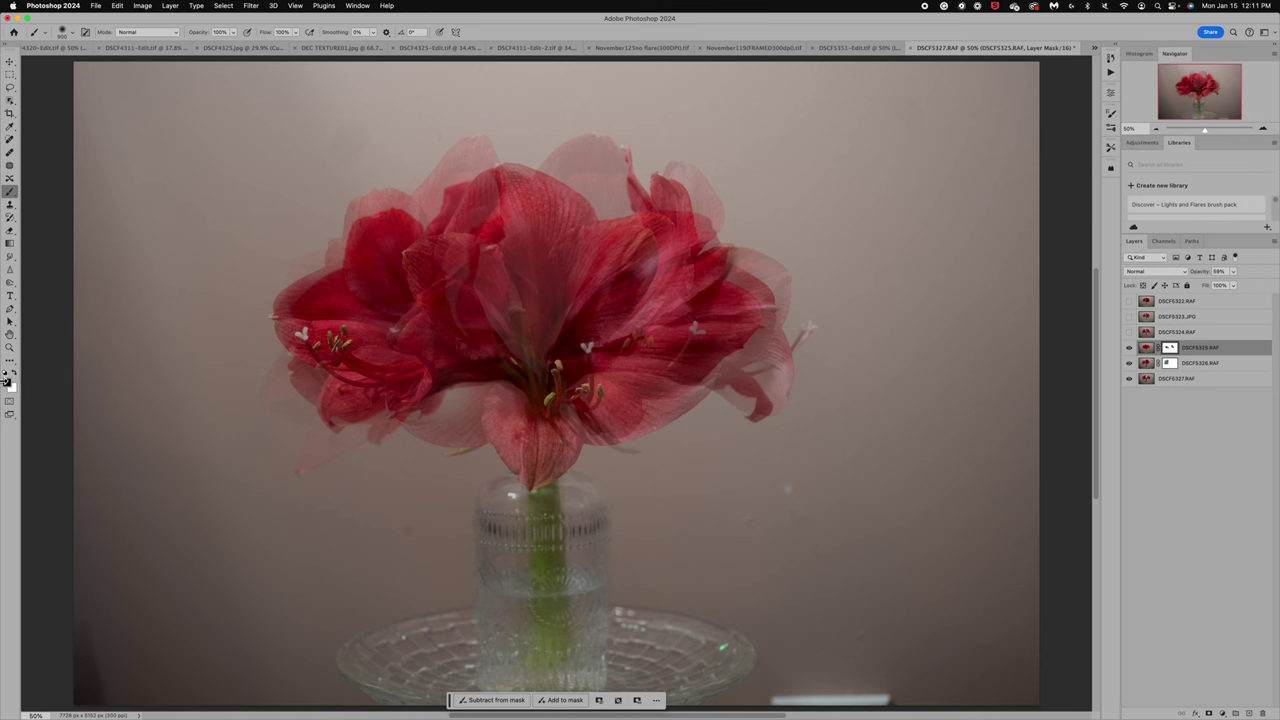
# Restore the right flower's petals in white, then fade the central and upper-left petals in black.
pyautogui.click(16, 371)
pyautogui.moveTo(771, 343)
pyautogui.mouseDown()
pyautogui.moveTo(751, 349)
pyautogui.moveTo(757, 333)
pyautogui.mouseUp()
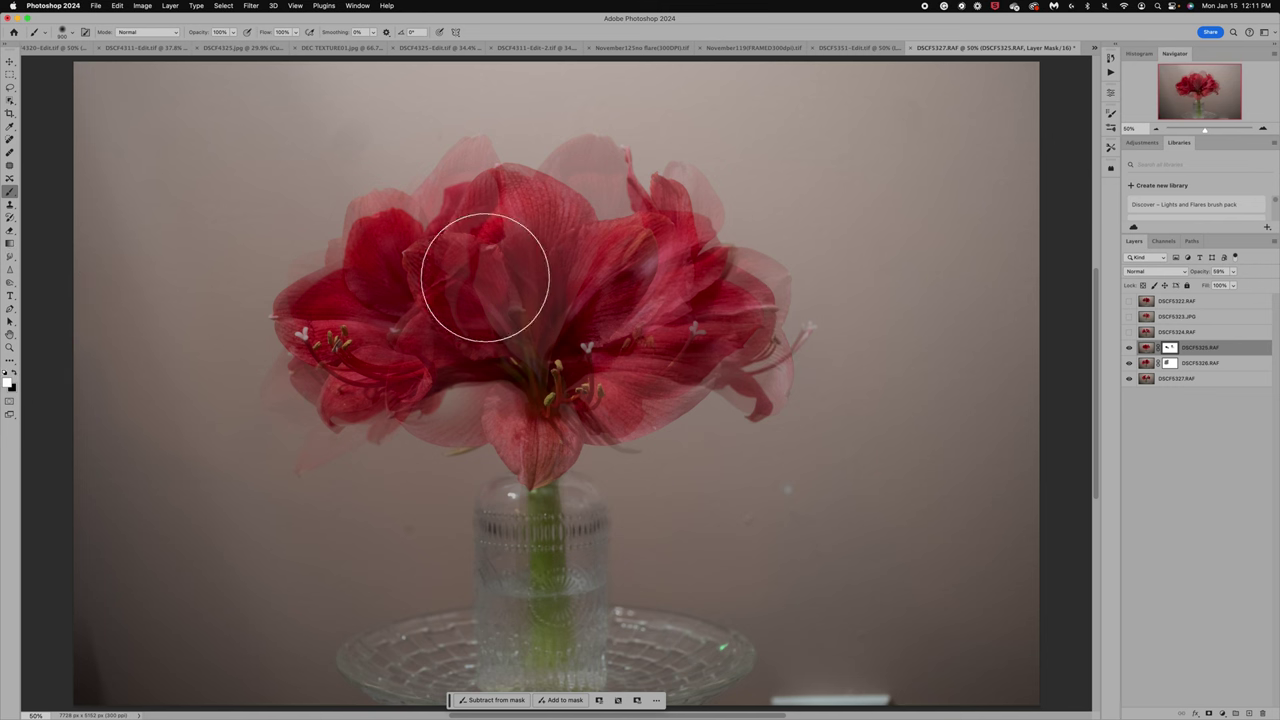
pyautogui.click(15, 372)
pyautogui.moveTo(466, 266)
pyautogui.mouseDown()
pyautogui.moveTo(515, 226)
pyautogui.moveTo(552, 249)
pyautogui.moveTo(572, 234)
pyautogui.moveTo(487, 266)
pyautogui.moveTo(546, 234)
pyautogui.moveTo(573, 240)
pyautogui.moveTo(559, 280)
pyautogui.moveTo(505, 316)
pyautogui.moveTo(505, 350)
pyautogui.mouseUp()
pyautogui.click(17, 380)
pyautogui.moveTo(540, 230)
pyautogui.mouseDown()
pyautogui.moveTo(506, 286)
pyautogui.moveTo(486, 251)
pyautogui.moveTo(424, 208)
pyautogui.moveTo(551, 251)
pyautogui.moveTo(491, 343)
pyautogui.moveTo(557, 409)
pyautogui.moveTo(546, 439)
pyautogui.moveTo(457, 374)
pyautogui.moveTo(503, 434)
pyautogui.moveTo(703, 386)
pyautogui.moveTo(466, 223)
pyautogui.moveTo(491, 451)
pyautogui.moveTo(477, 466)
pyautogui.moveTo(525, 412)
pyautogui.moveTo(551, 331)
pyautogui.moveTo(629, 283)
pyautogui.moveTo(566, 337)
pyautogui.moveTo(571, 491)
pyautogui.moveTo(406, 451)
pyautogui.moveTo(331, 474)
pyautogui.moveTo(319, 455)
pyautogui.mouseUp()
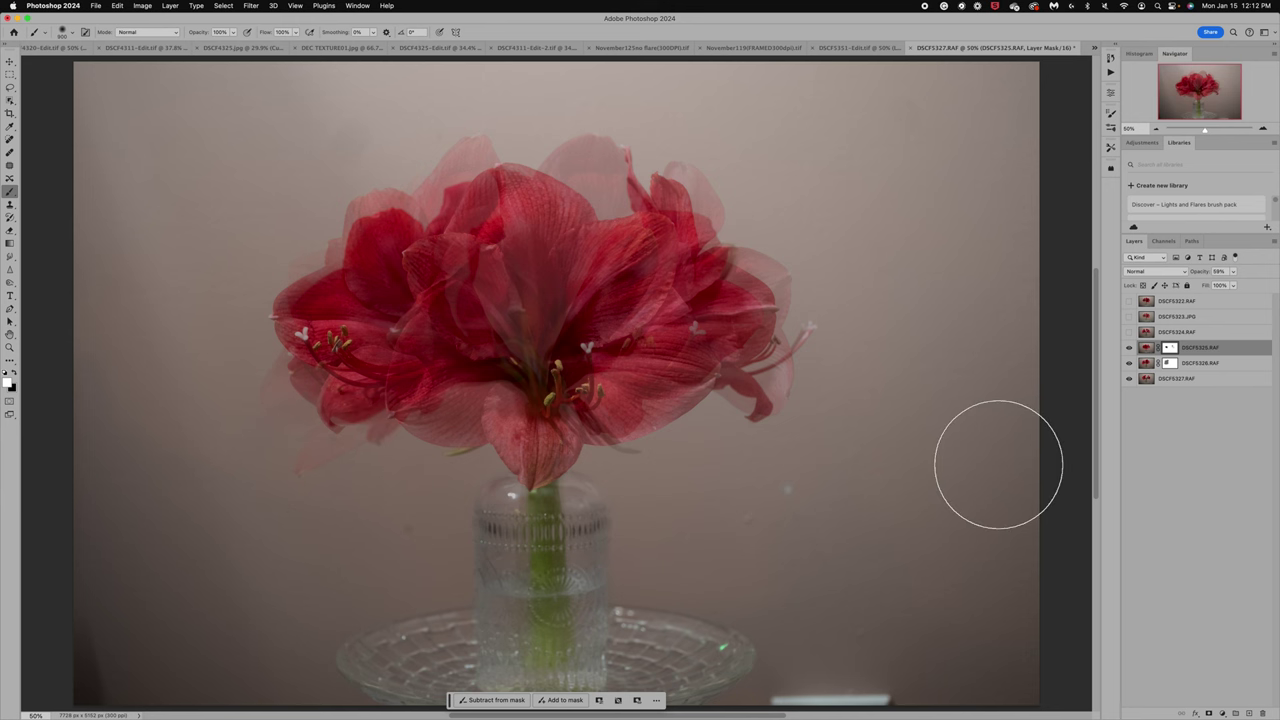
# Show and select DSCF5324.RAF, set its opacity to 24% and its blend mode to Hard Light.
pyautogui.click(1130, 332)
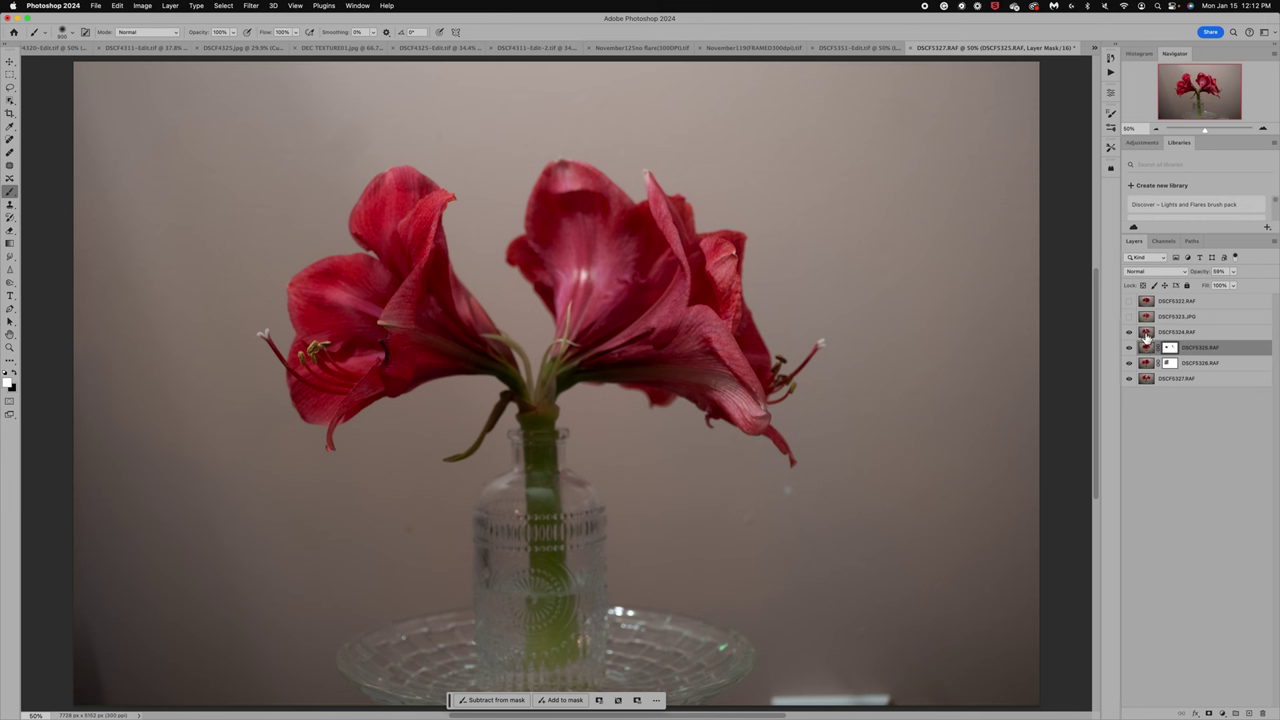
pyautogui.click(1146, 334)
pyautogui.click(1234, 273)
pyautogui.click(1205, 287)
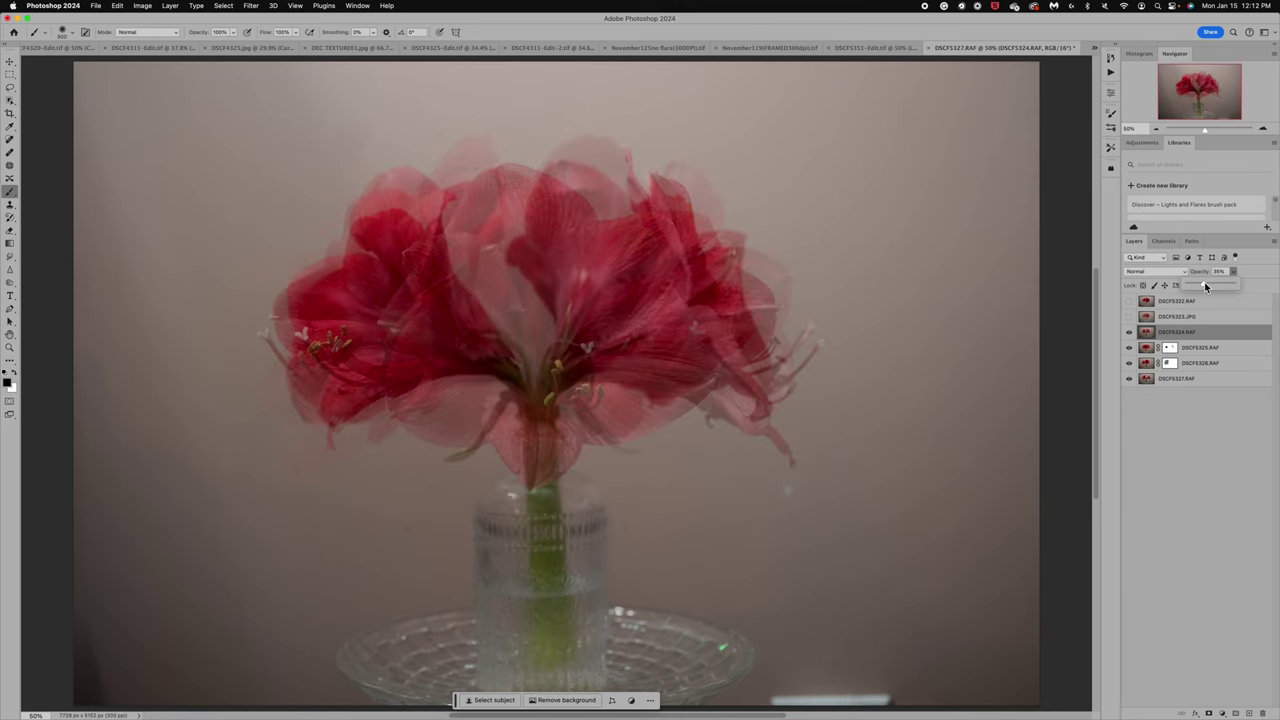
pyautogui.click(1212, 286)
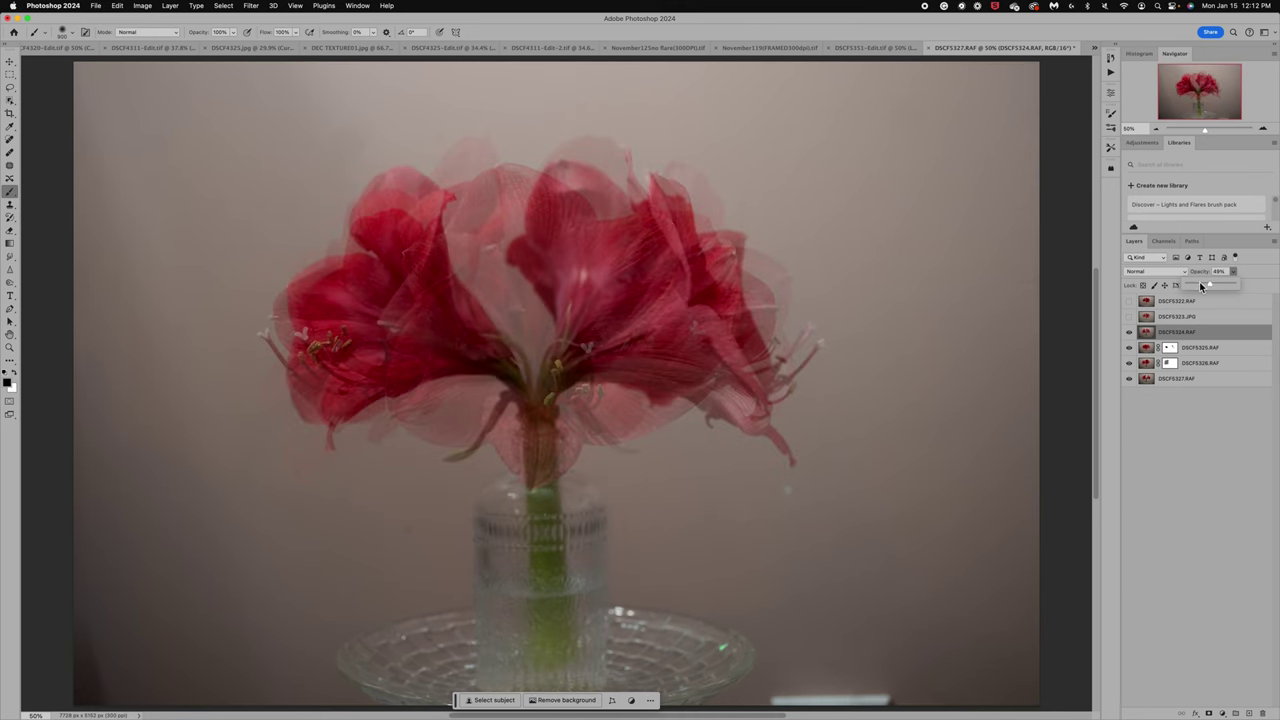
pyautogui.click(1199, 284)
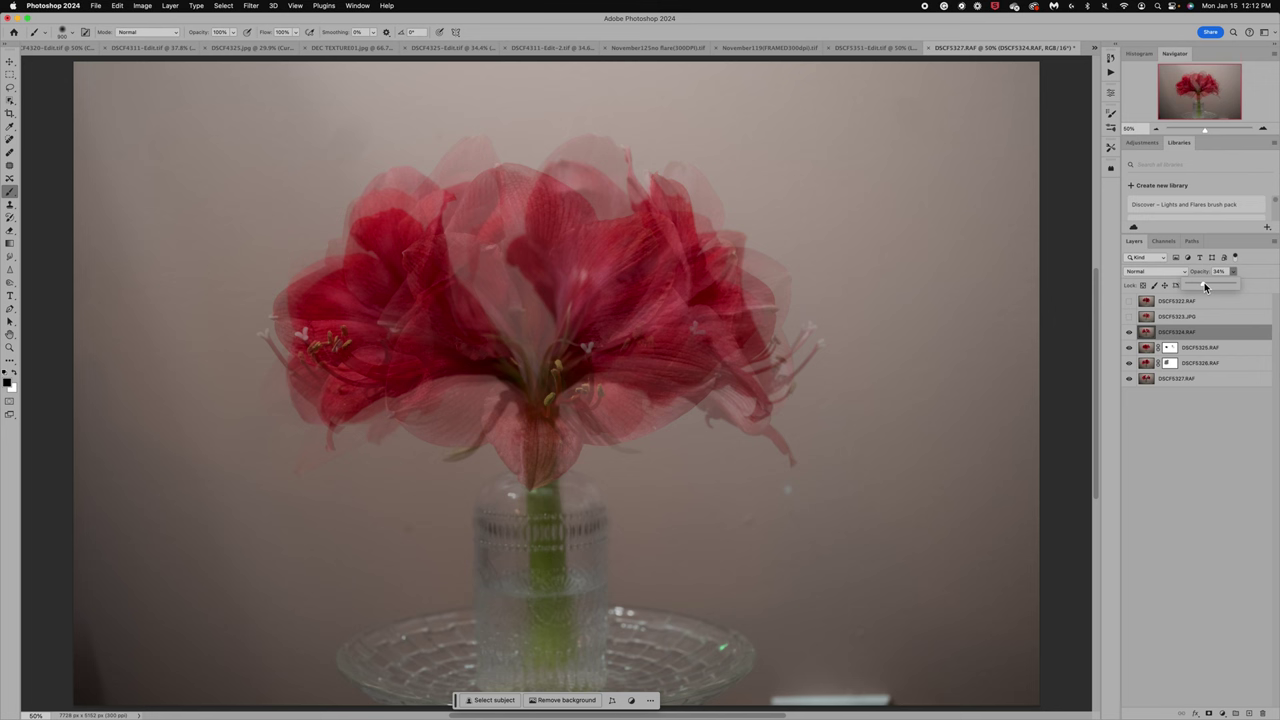
pyautogui.moveTo(1205, 287); pyautogui.dragTo(1195, 287)
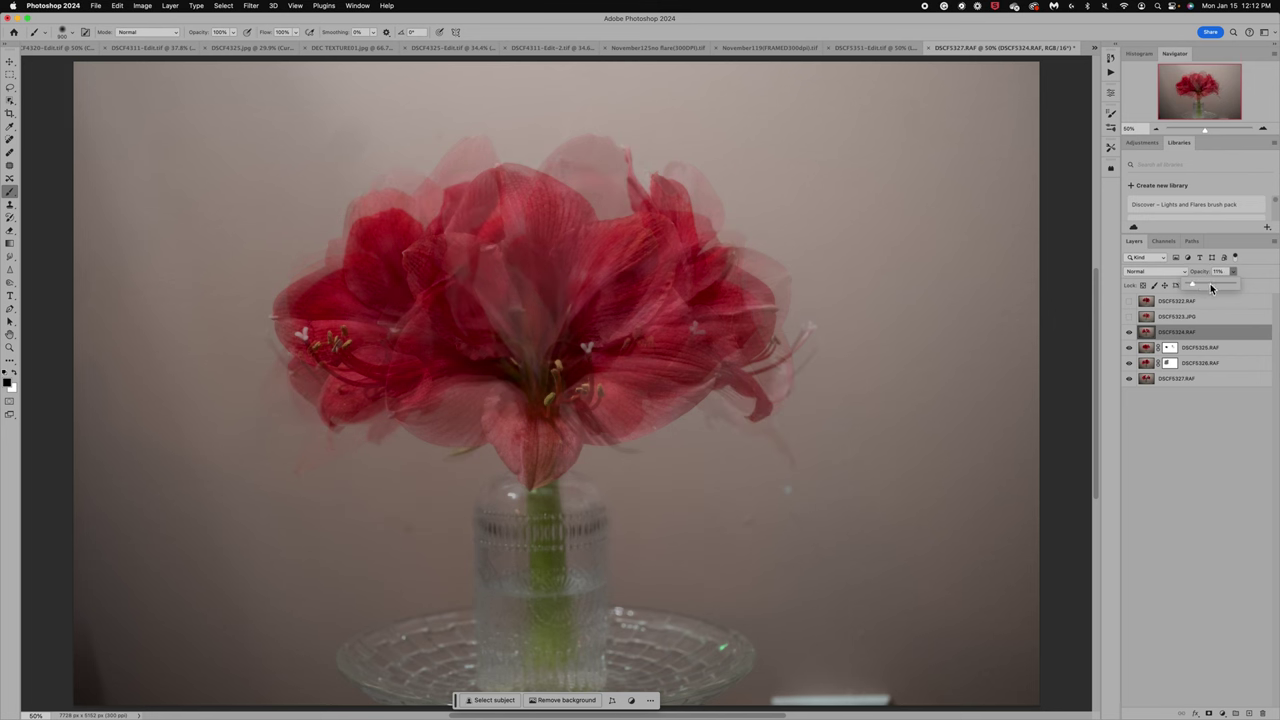
pyautogui.click(1211, 287)
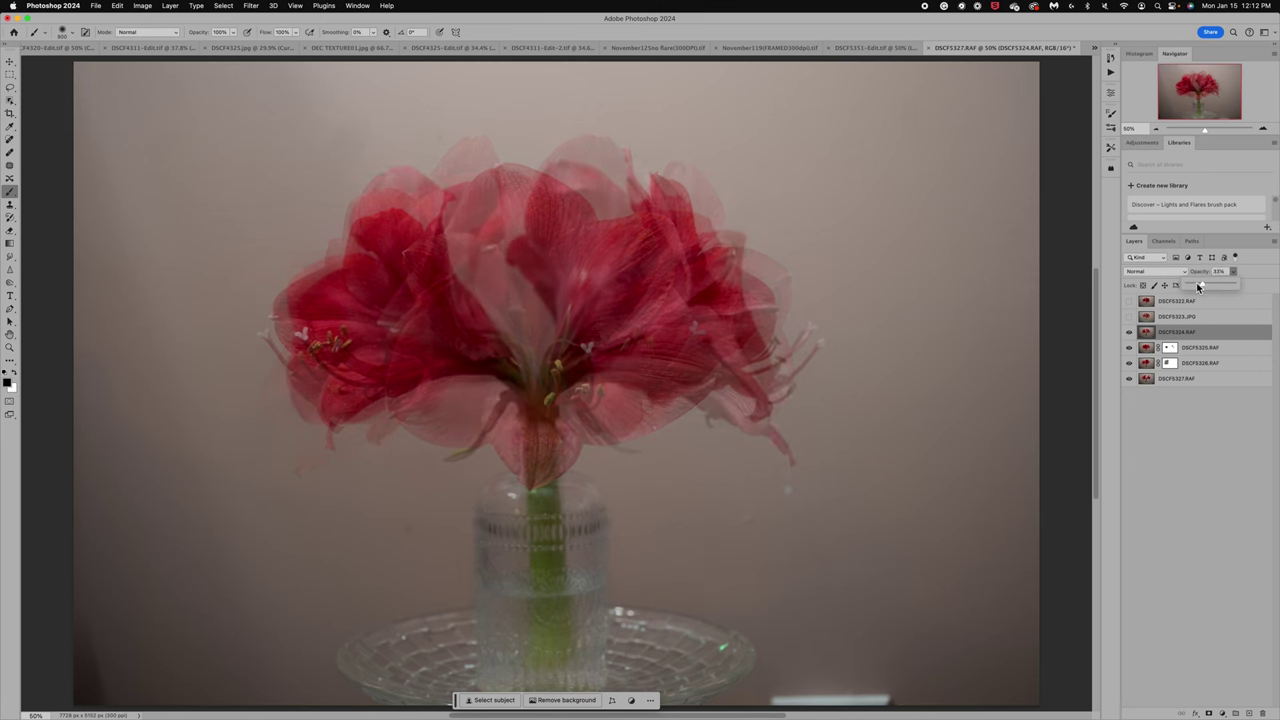
pyautogui.moveTo(1198, 284); pyautogui.dragTo(1203, 282)
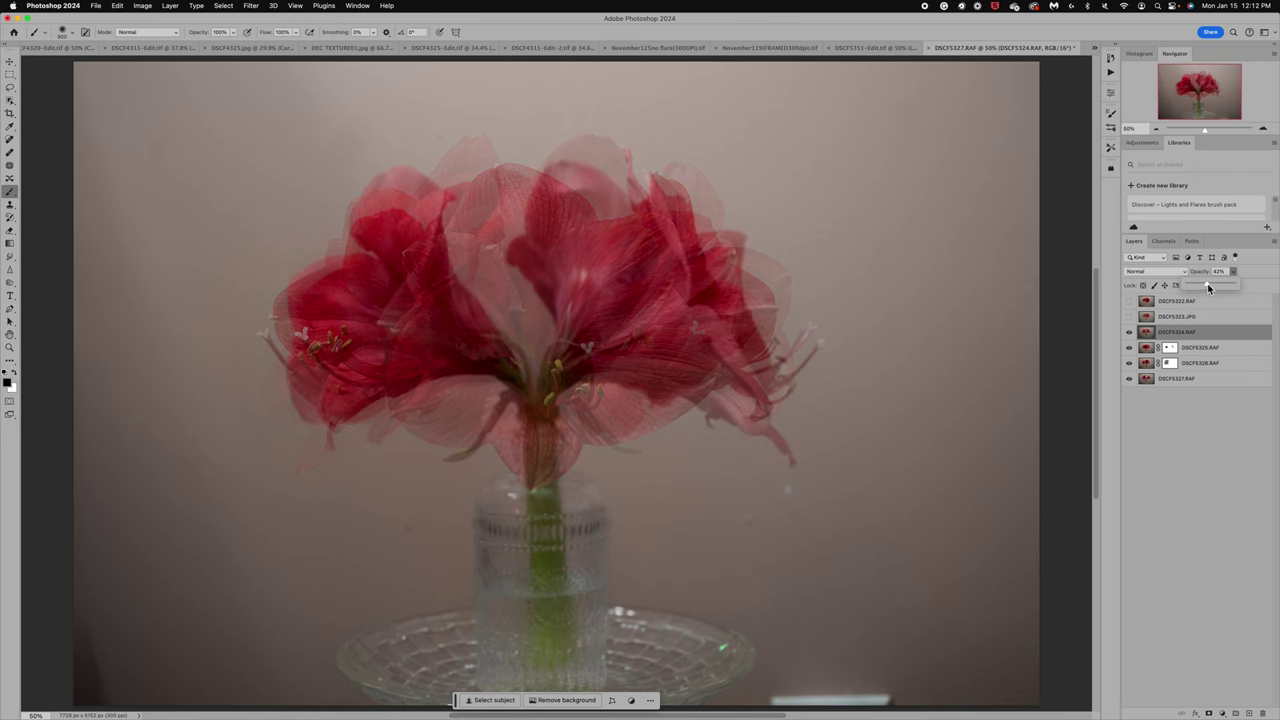
pyautogui.moveTo(1208, 284); pyautogui.dragTo(1200, 287)
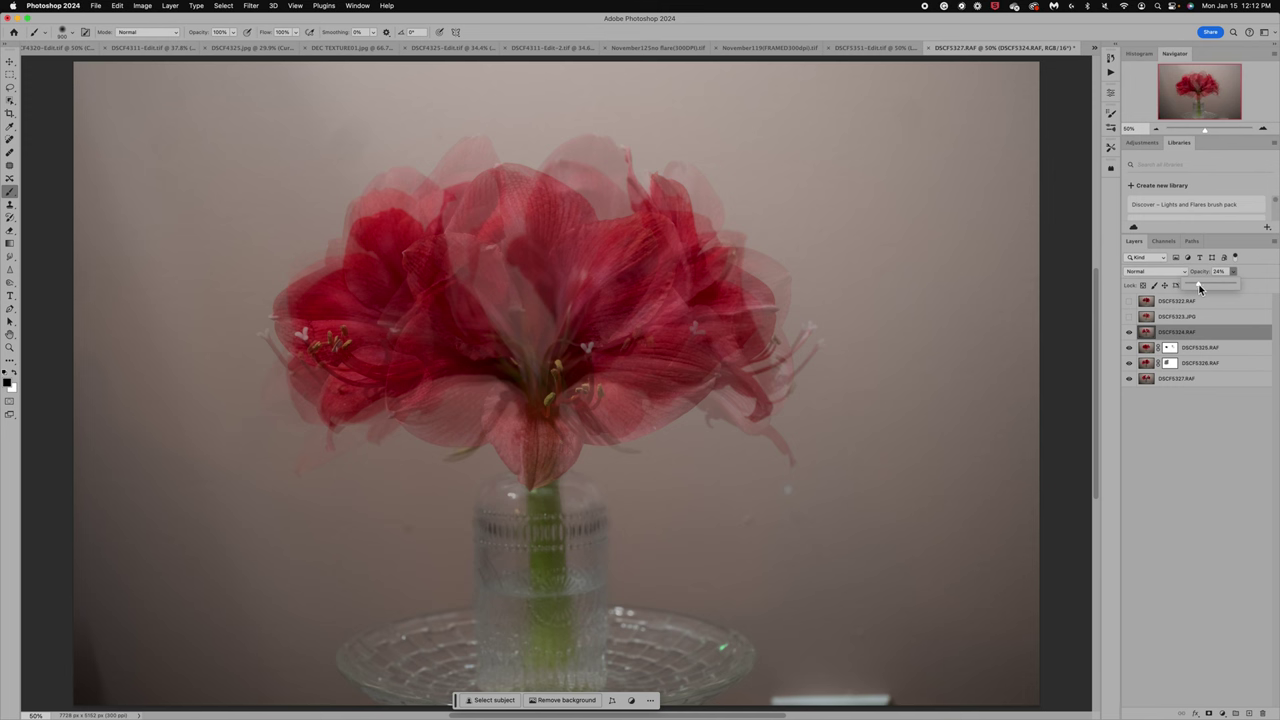
pyautogui.click(1152, 271)
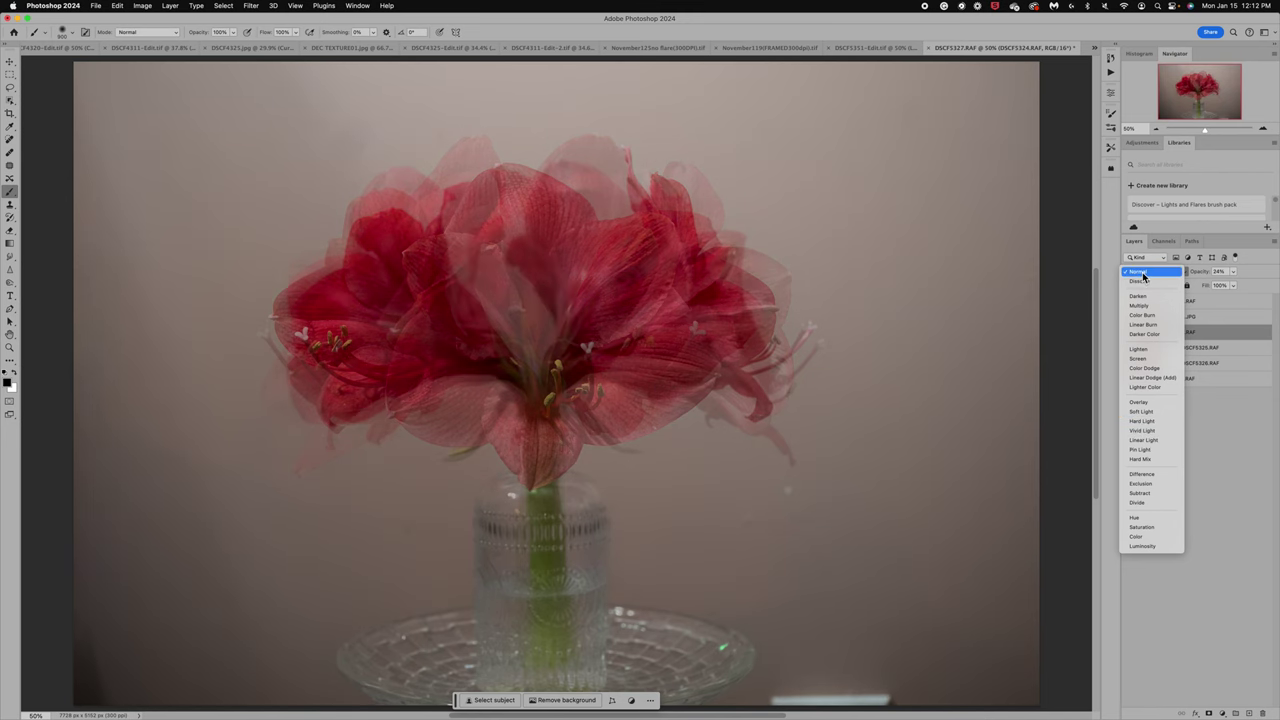
pyautogui.click(1141, 422)
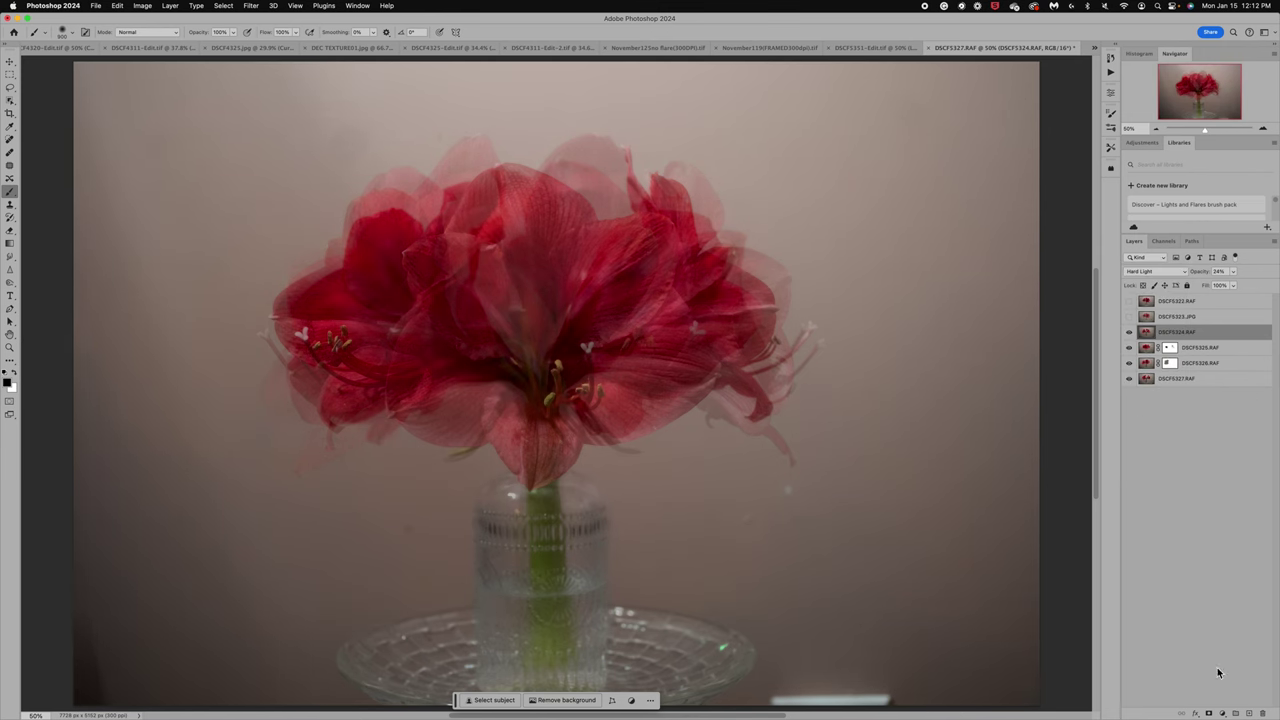
# Mask DSCF5324.RAF, painting black at 84% brush opacity over the flower centre, then show DSCF5323.JPG.
pyautogui.click(1209, 713)
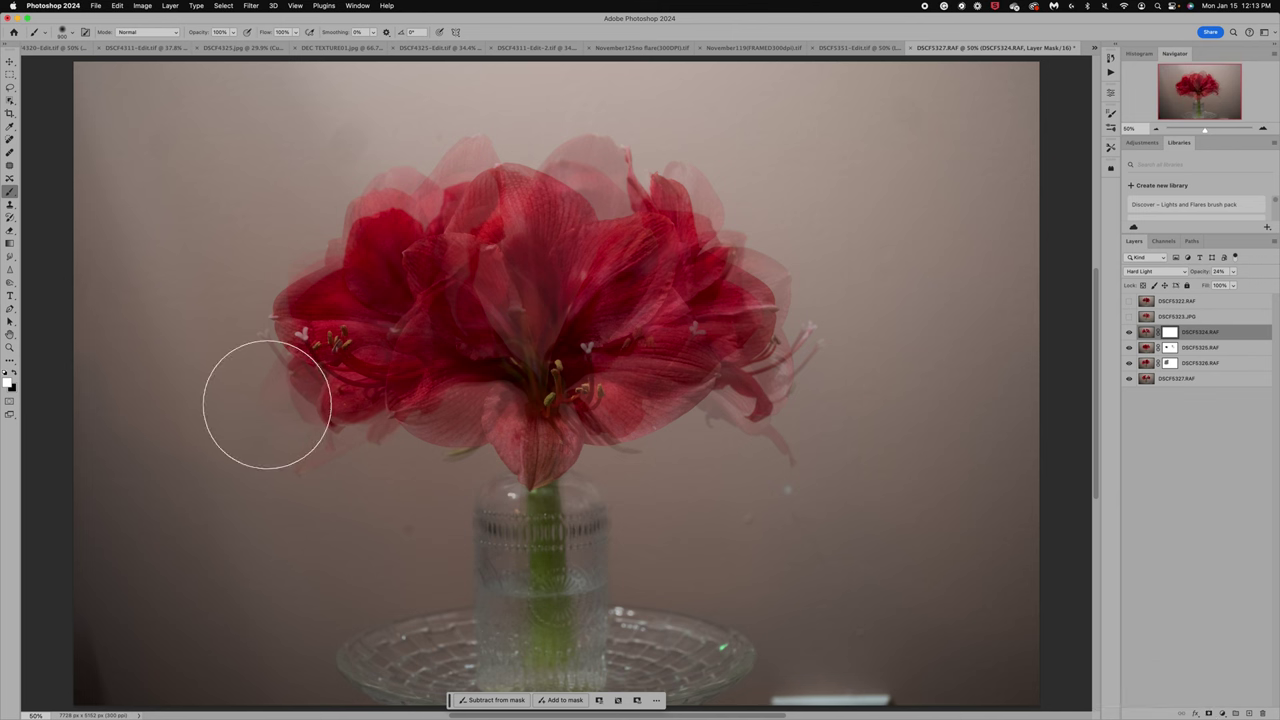
pyautogui.click(15, 375)
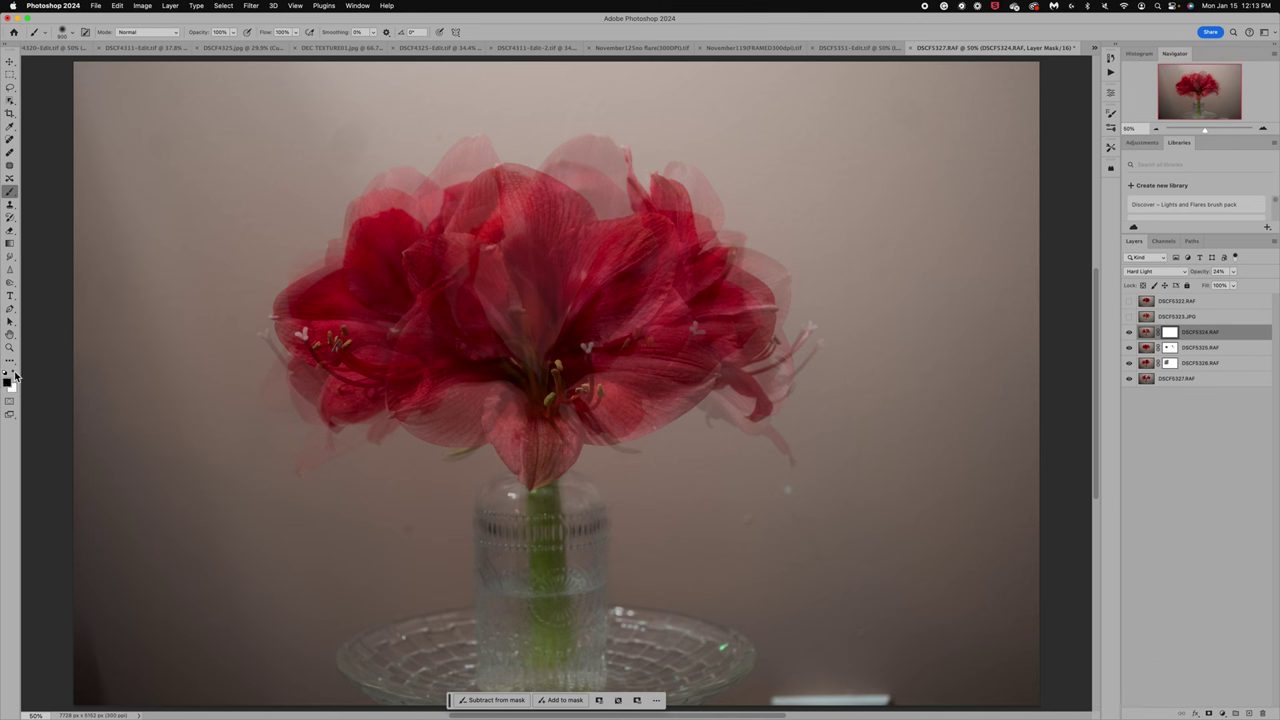
pyautogui.click(233, 33)
pyautogui.click(518, 322)
pyautogui.moveTo(524, 249)
pyautogui.mouseDown()
pyautogui.moveTo(518, 284)
pyautogui.moveTo(546, 377)
pyautogui.moveTo(563, 353)
pyautogui.moveTo(521, 276)
pyautogui.moveTo(465, 314)
pyautogui.moveTo(462, 346)
pyautogui.moveTo(288, 337)
pyautogui.mouseUp()
pyautogui.click(16, 373)
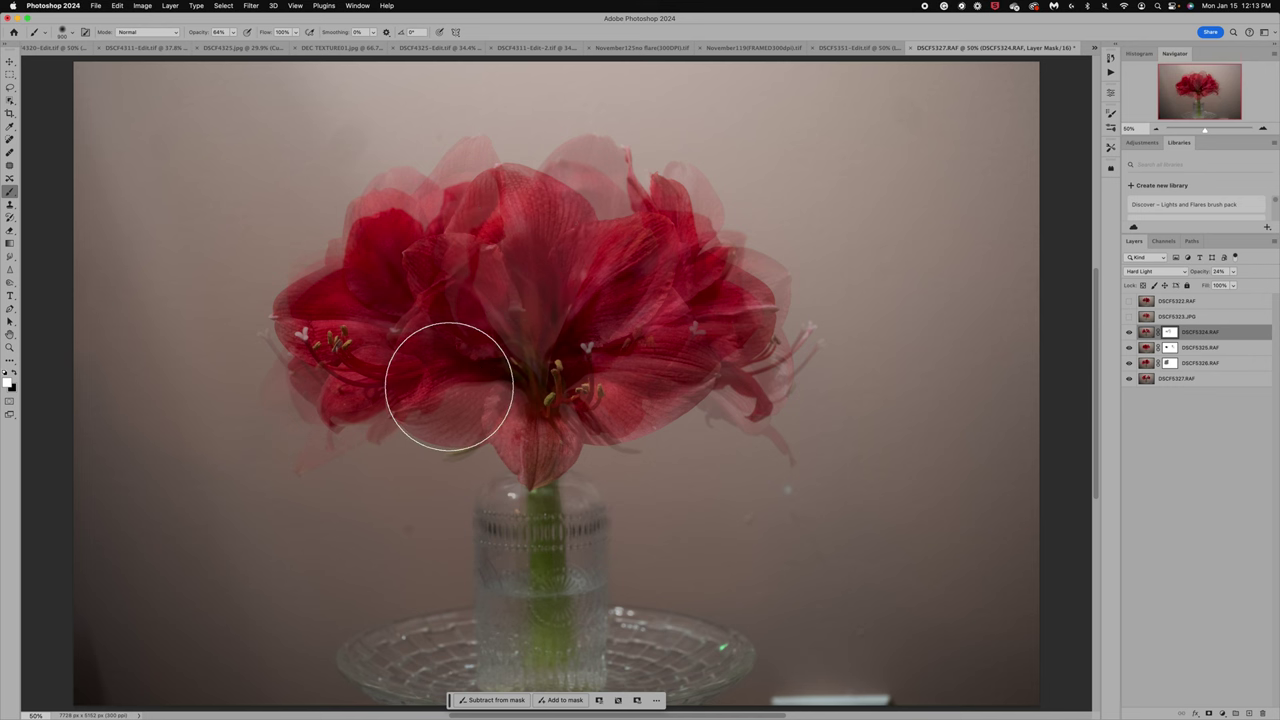
pyautogui.click(14, 372)
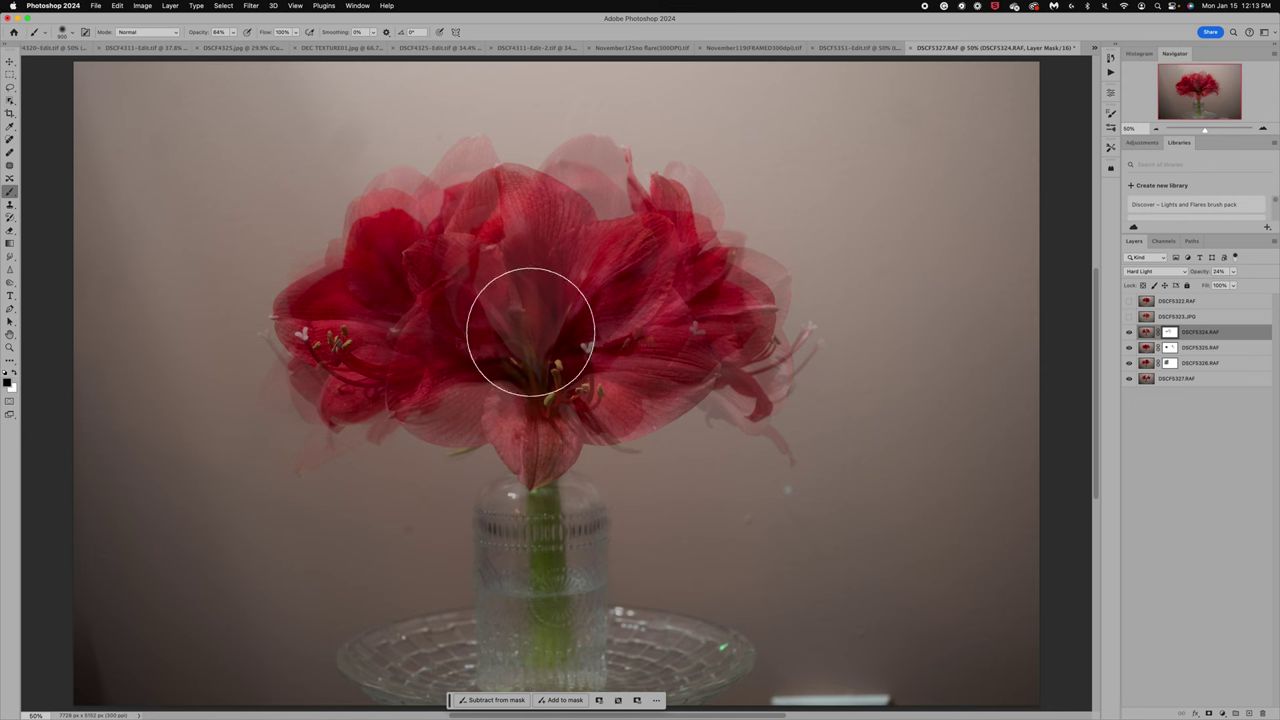
pyautogui.moveTo(528, 325)
pyautogui.mouseDown()
pyautogui.moveTo(492, 256)
pyautogui.moveTo(560, 320)
pyautogui.mouseUp()
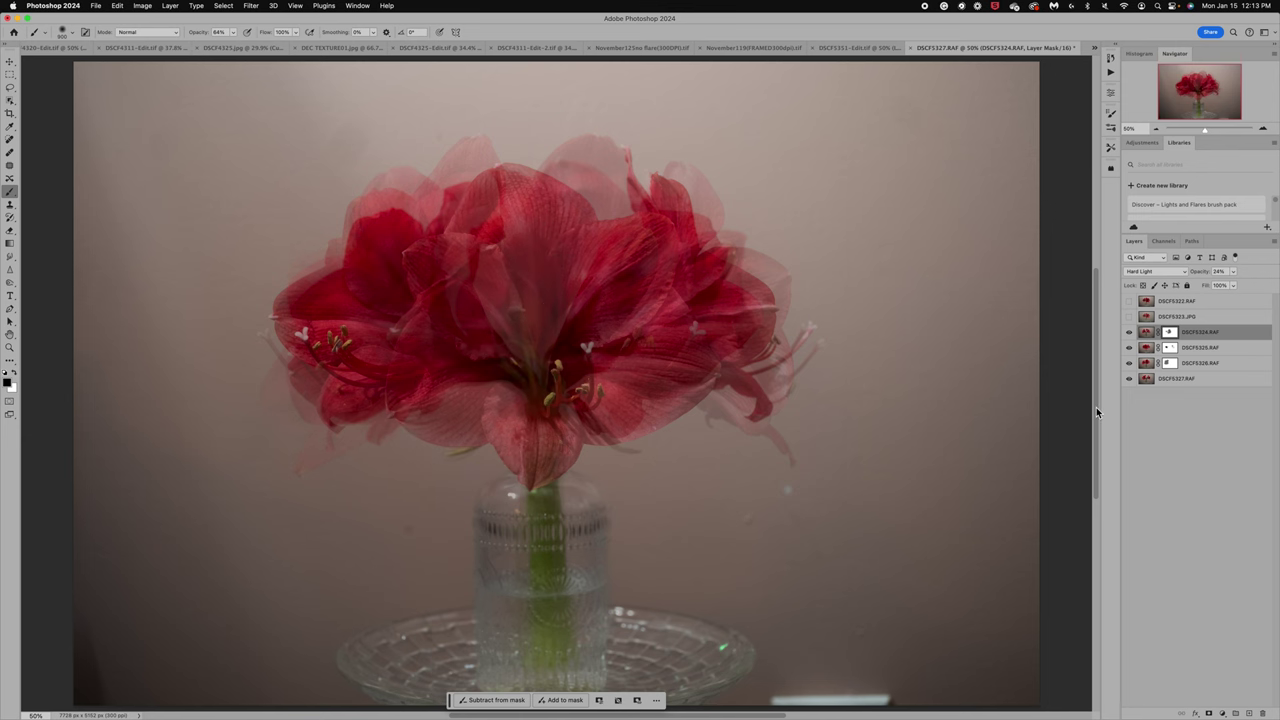
pyautogui.click(1129, 316)
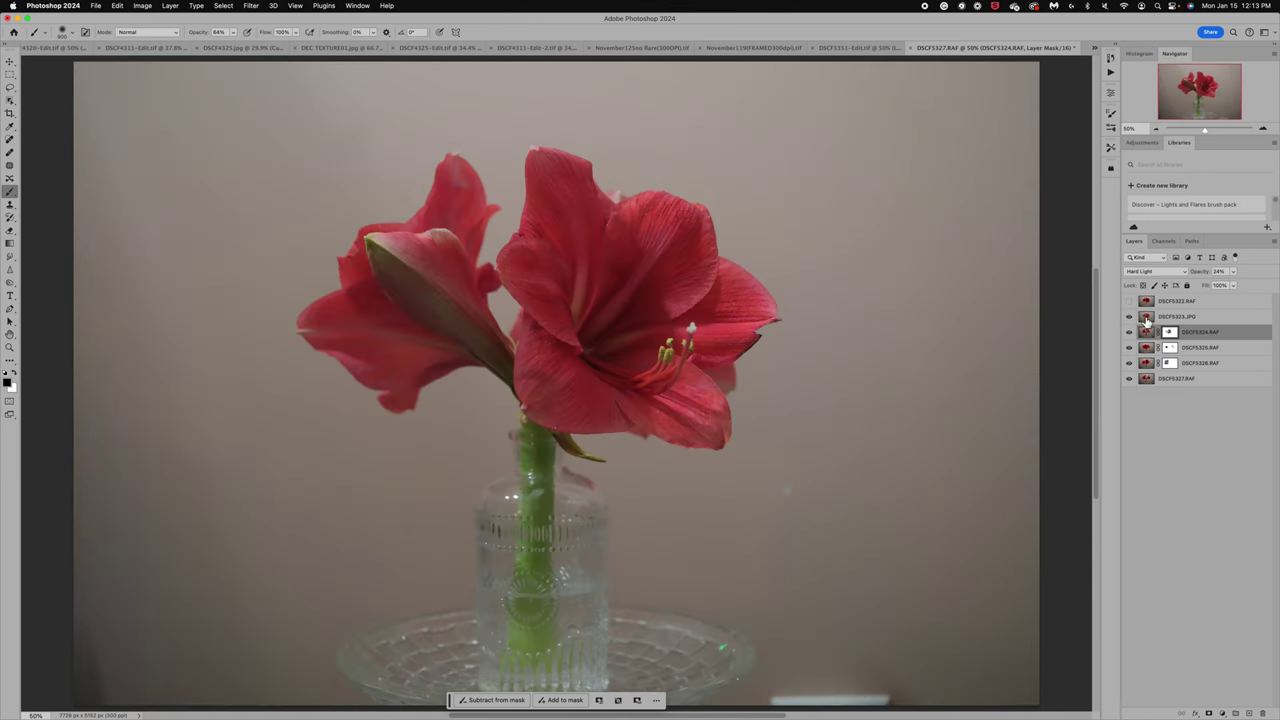
# Fade DSCF5323.JPG's opacity down and hide it, then turn on the top DSCF5322.RAF layer.
pyautogui.click(1147, 318)
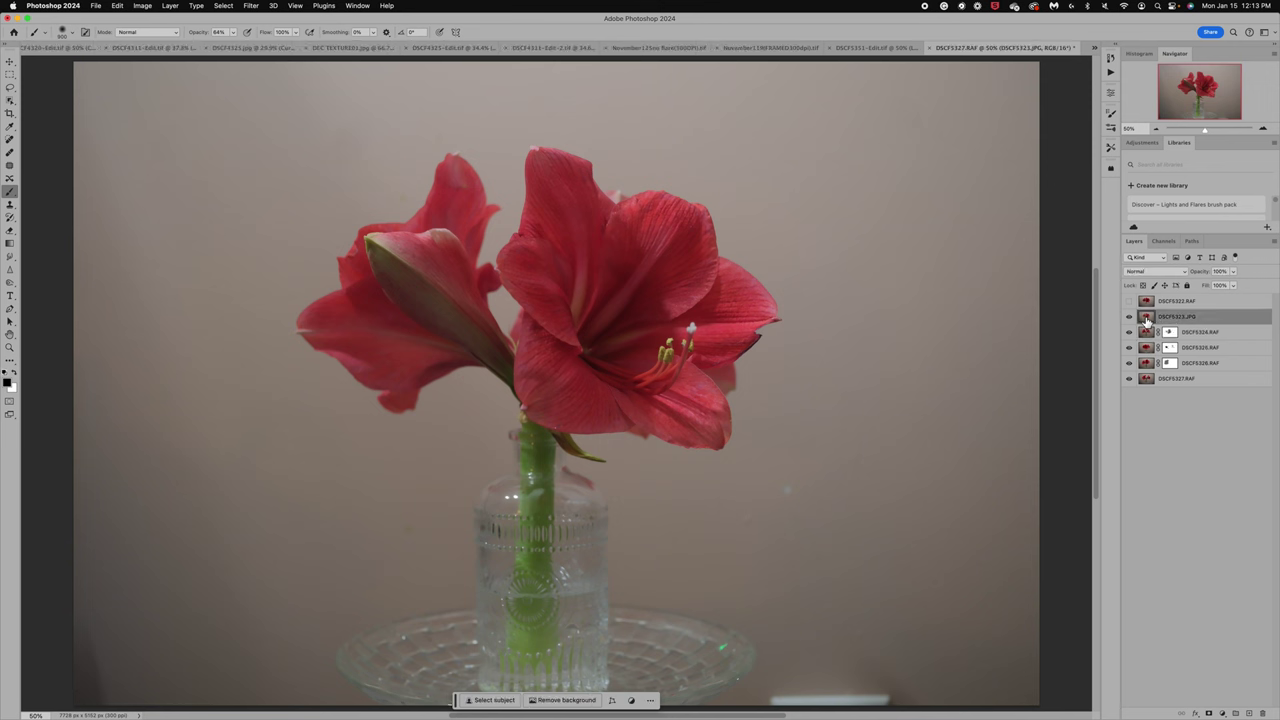
pyautogui.click(1235, 272)
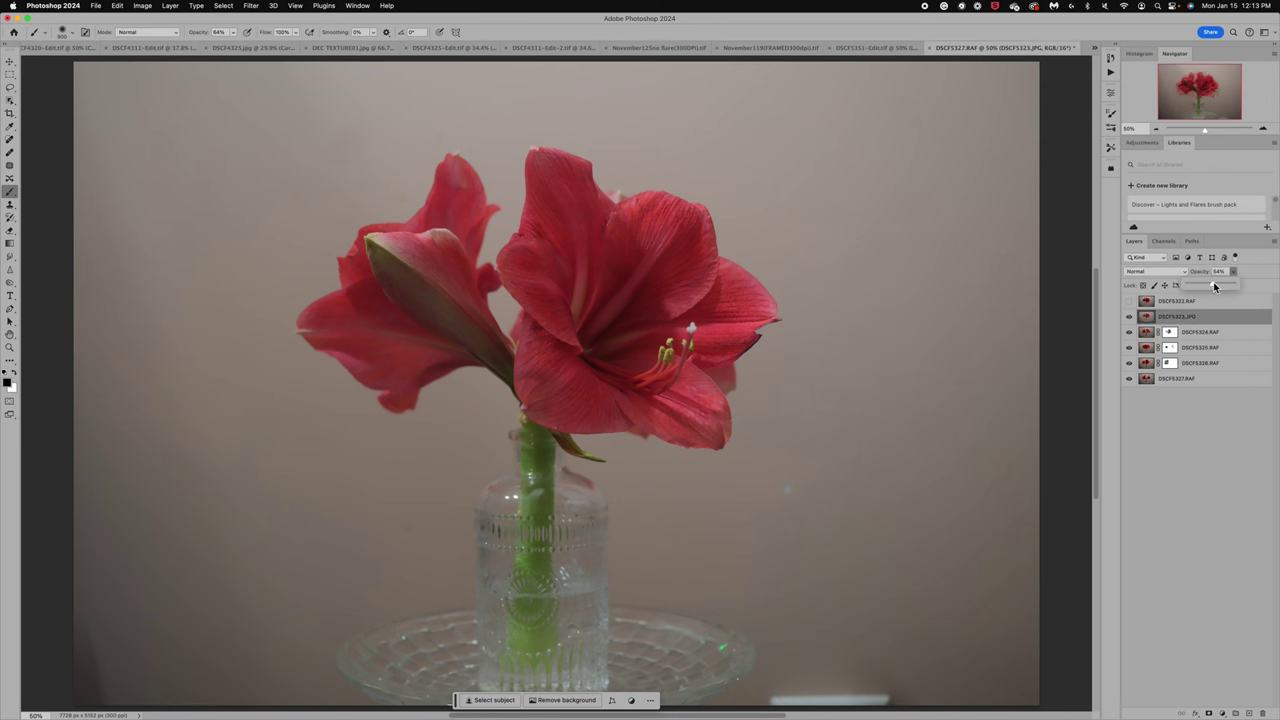
pyautogui.click(1214, 285)
pyautogui.moveTo(1214, 287); pyautogui.dragTo(1189, 286)
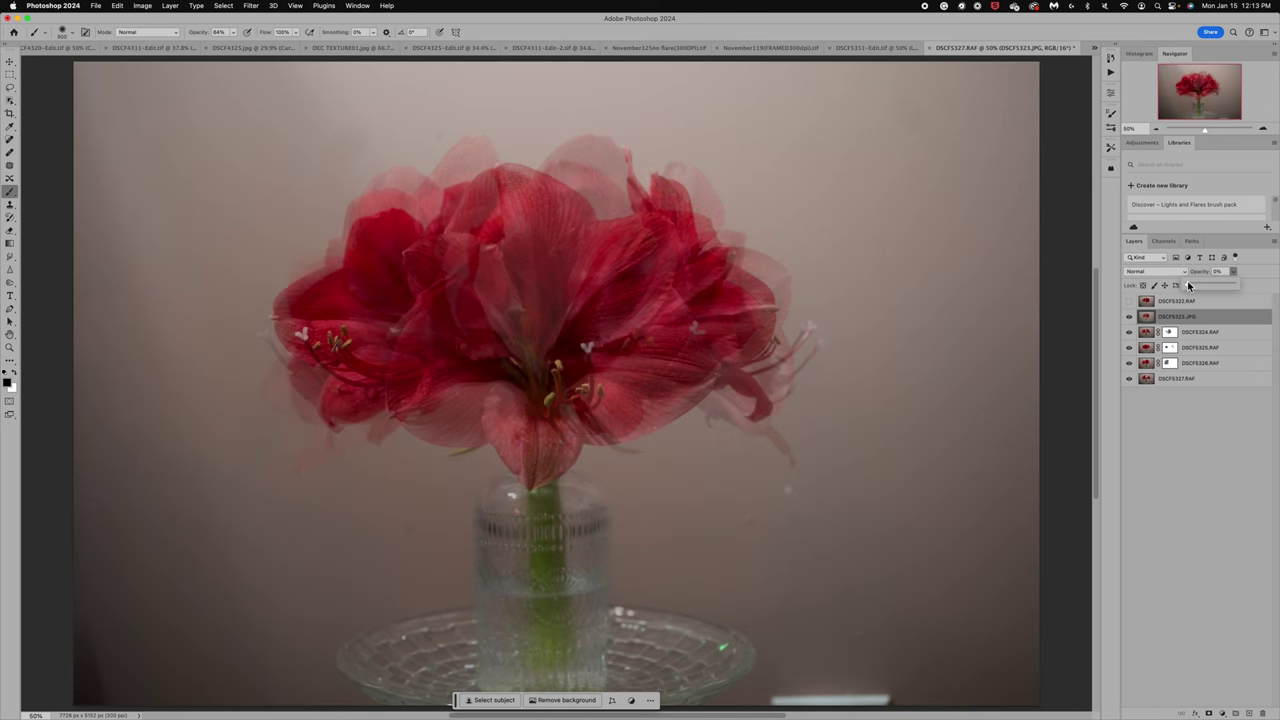
pyautogui.click(1129, 320)
pyautogui.click(1129, 321)
pyautogui.click(1129, 321)
pyautogui.click(1130, 302)
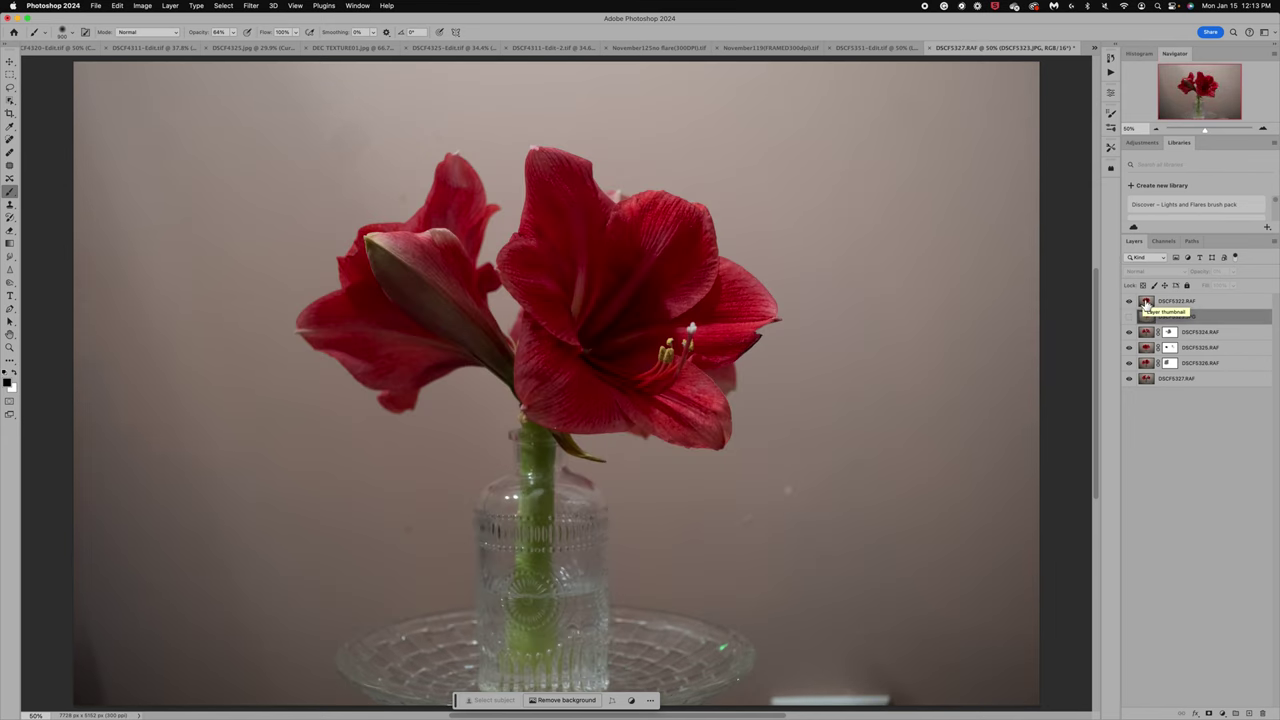
# Lower the DSCF5322.RAF layer's opacity and set its blend mode to Multiply.
pyautogui.click(1146, 304)
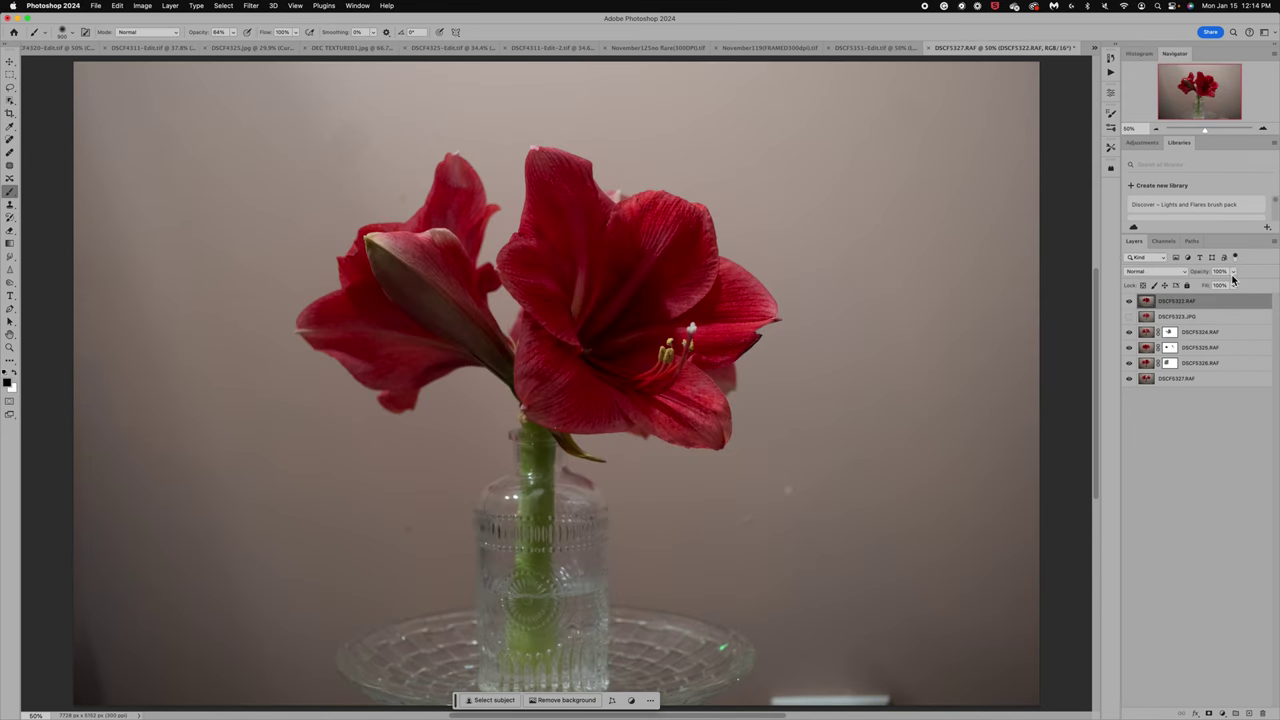
pyautogui.click(1232, 276)
pyautogui.moveTo(1212, 289); pyautogui.dragTo(1197, 287)
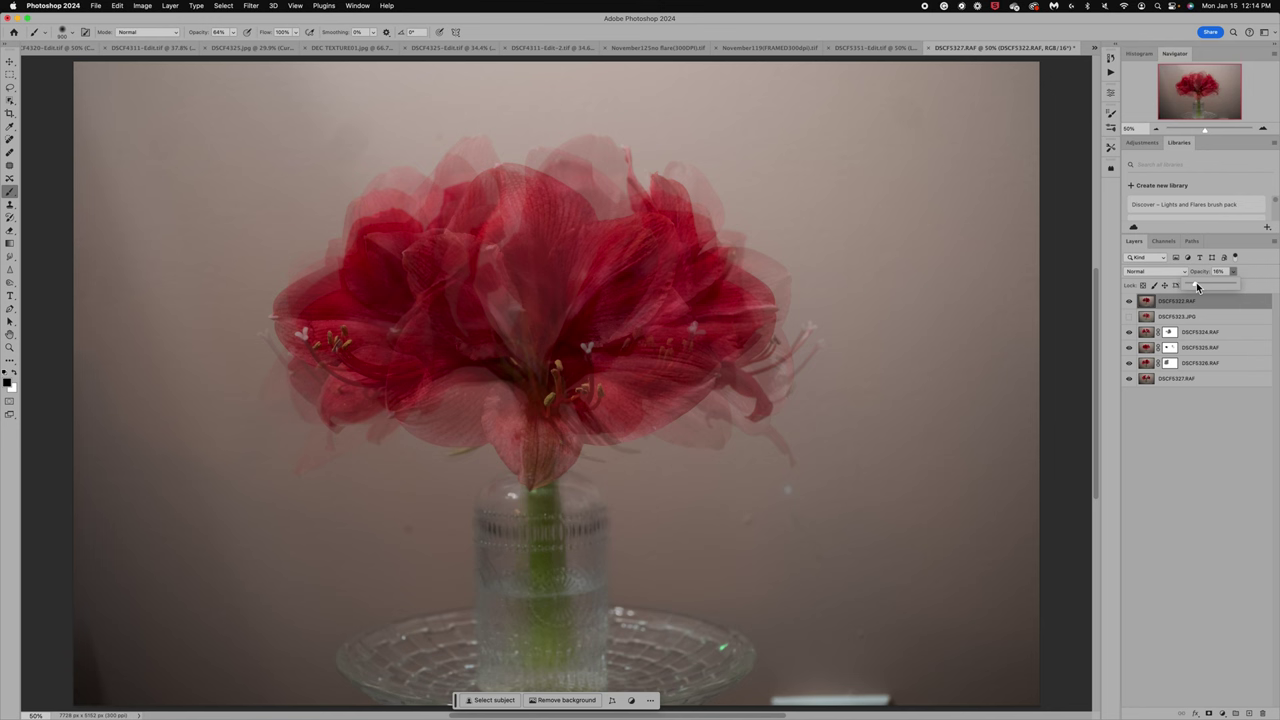
pyautogui.click(1160, 271)
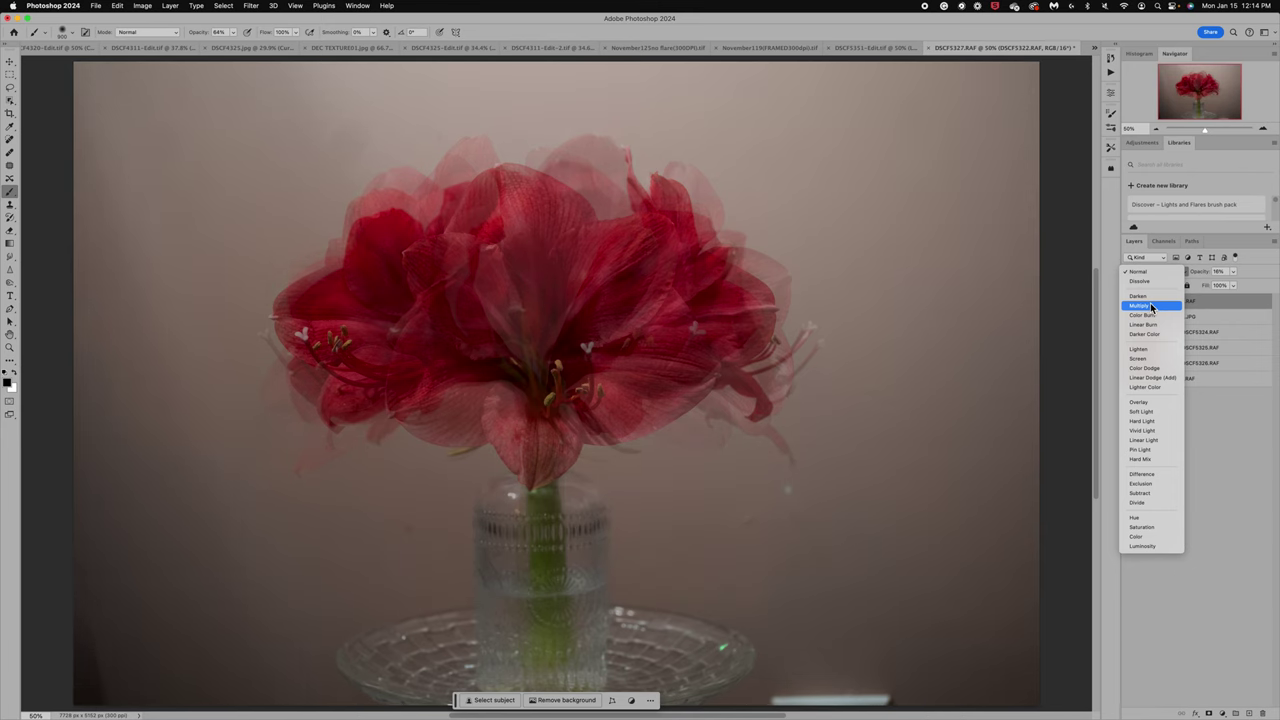
pyautogui.click(1151, 307)
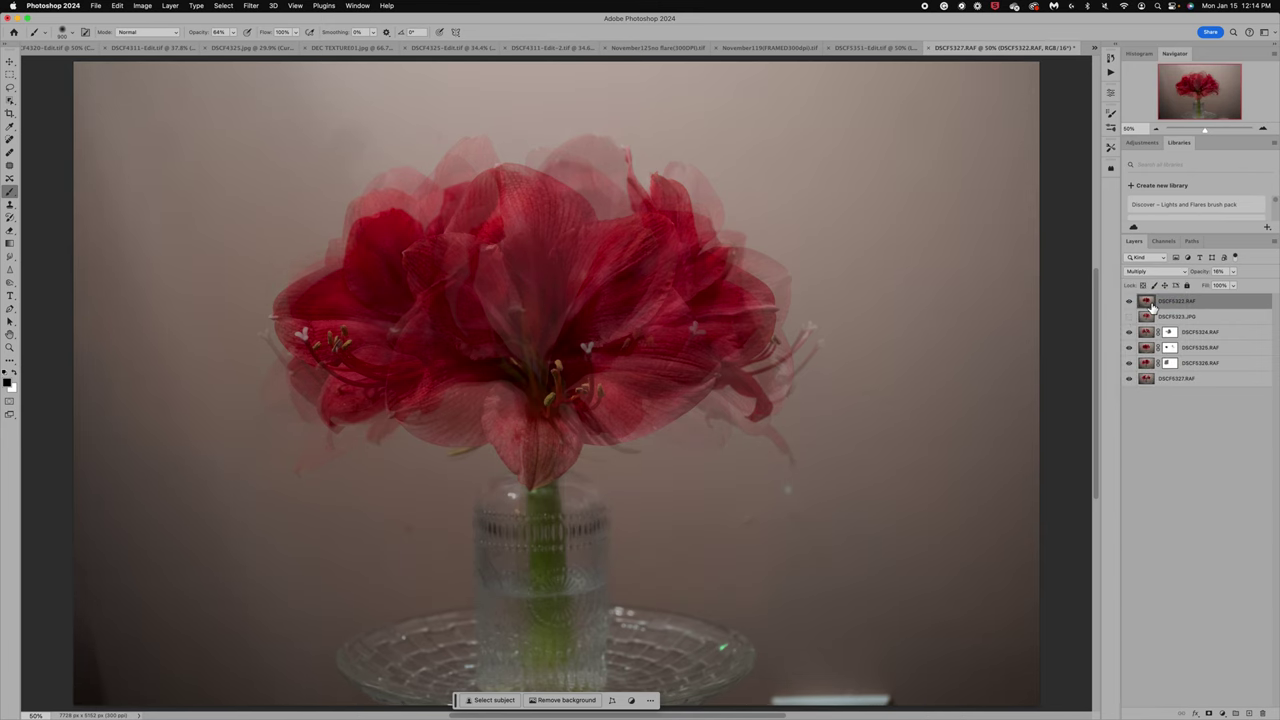
pyautogui.click(1130, 302)
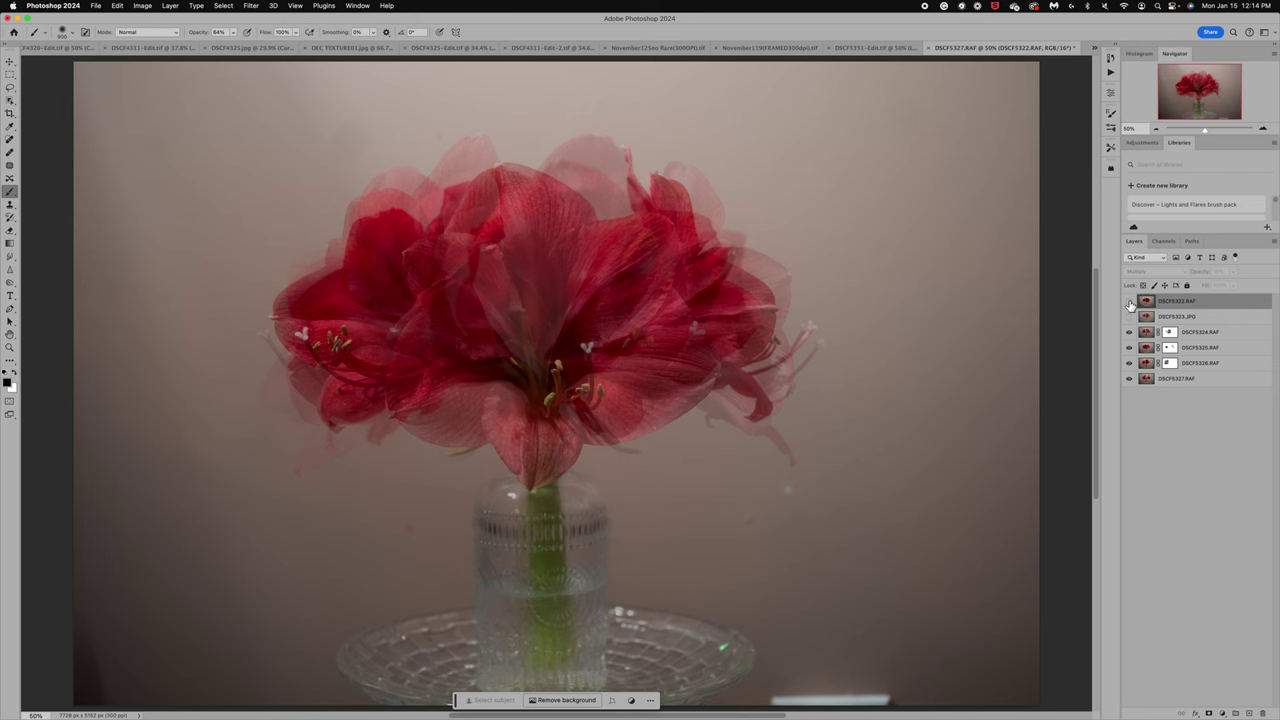
pyautogui.click(1130, 302)
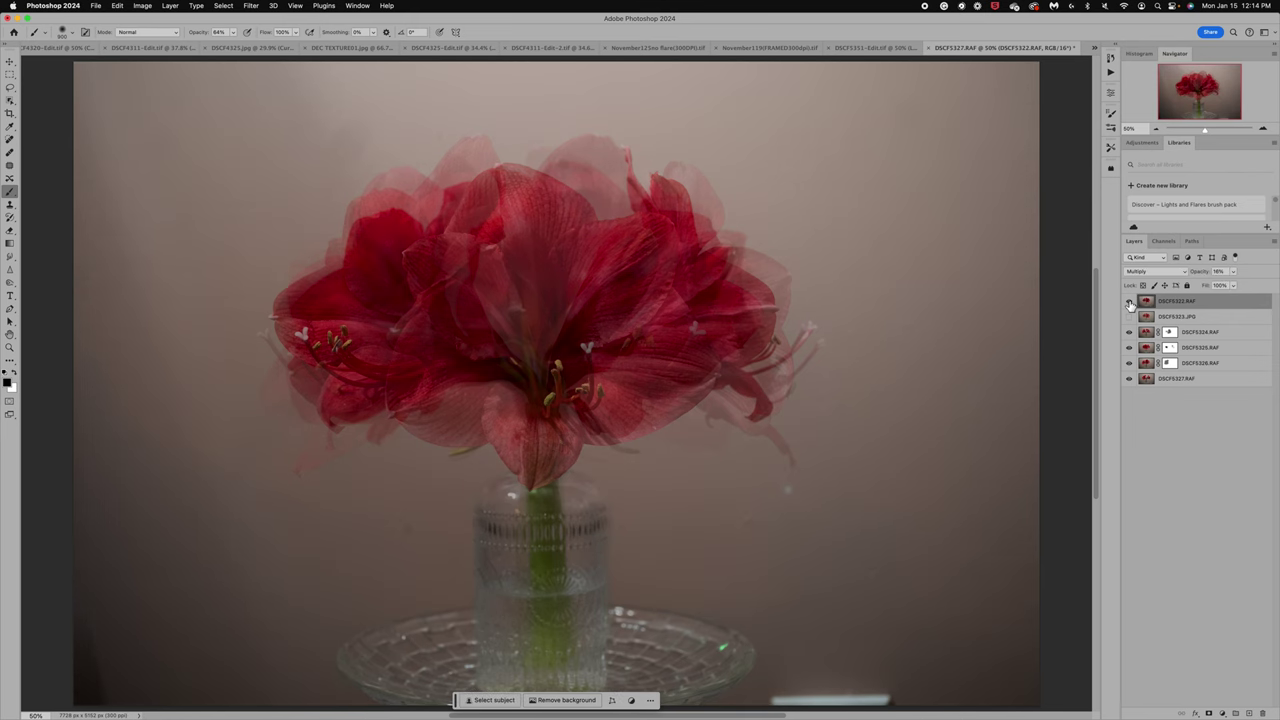
# Fine-tune DSCF5322.RAF to about 58% opacity and add a layer mask, with white as the painting colour.
pyautogui.click(1233, 272)
pyautogui.moveTo(1240, 287); pyautogui.dragTo(1254, 287)
pyautogui.click(1131, 303)
pyautogui.click(1131, 303)
pyautogui.click(1208, 713)
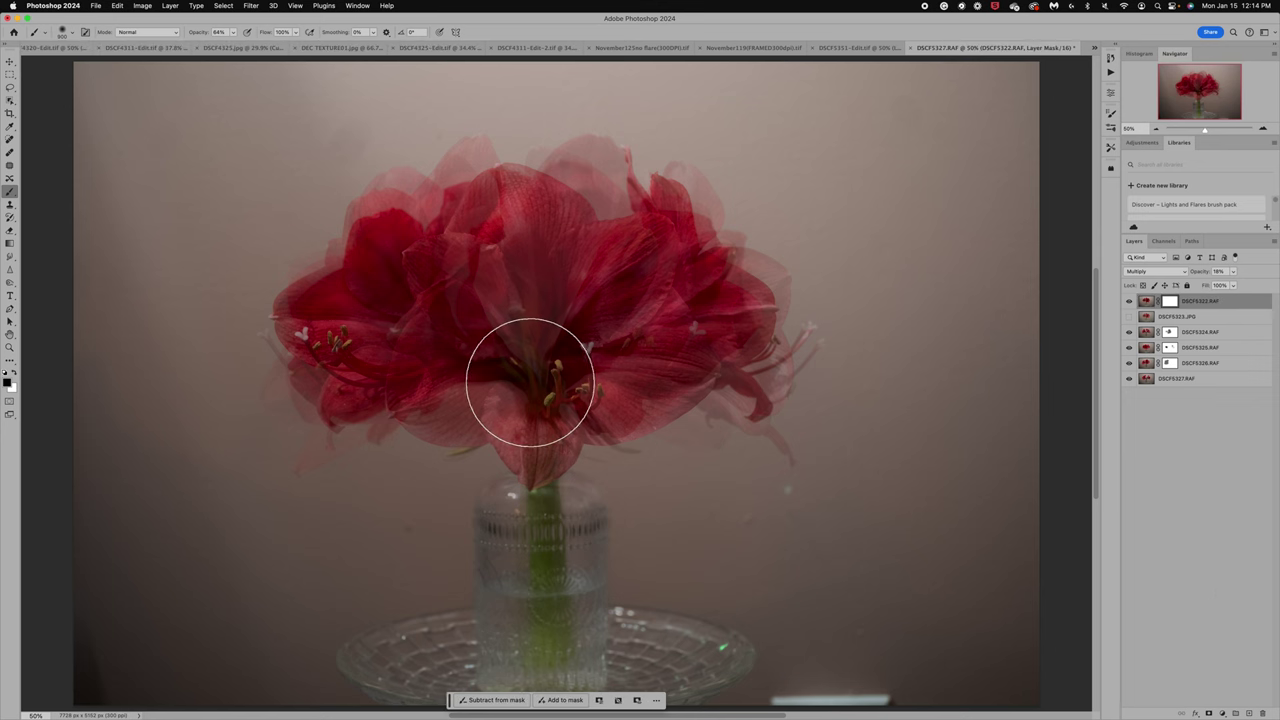
pyautogui.click(14, 374)
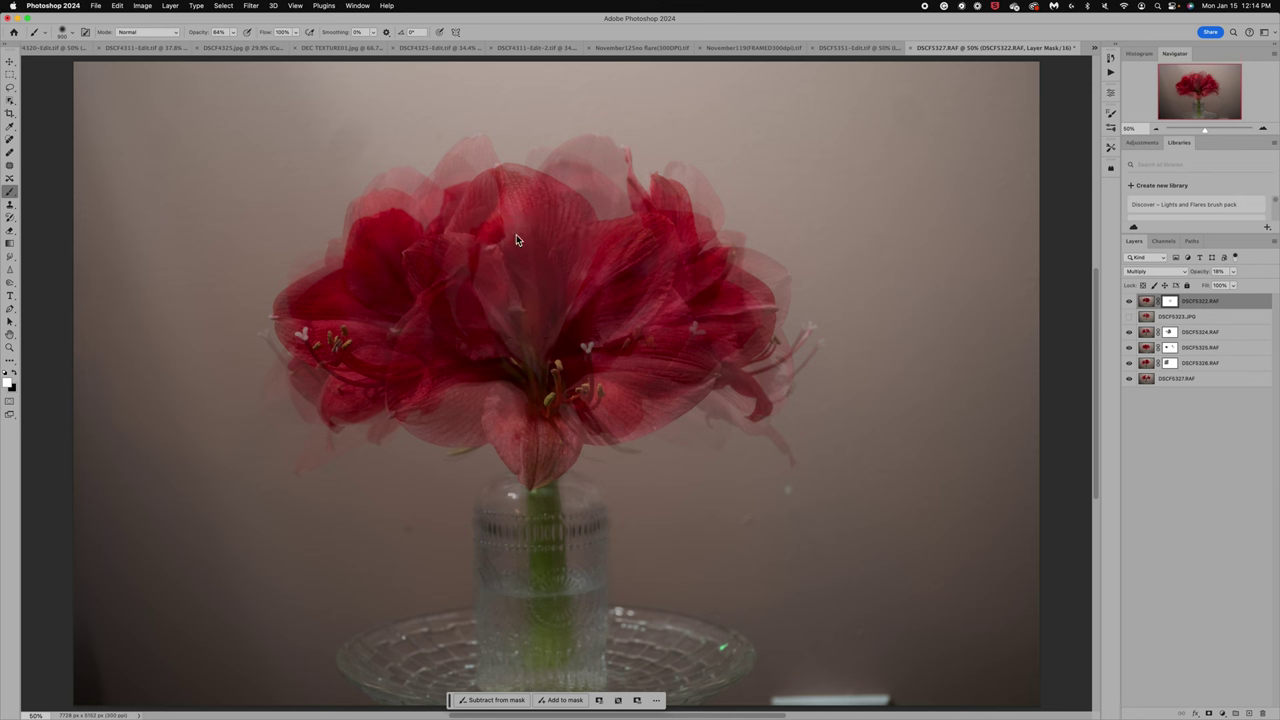
# Duplicate DSCF5325.RAF, move the copy to the top of the stack, and invert its mask to black.
pyautogui.click(1146, 348)
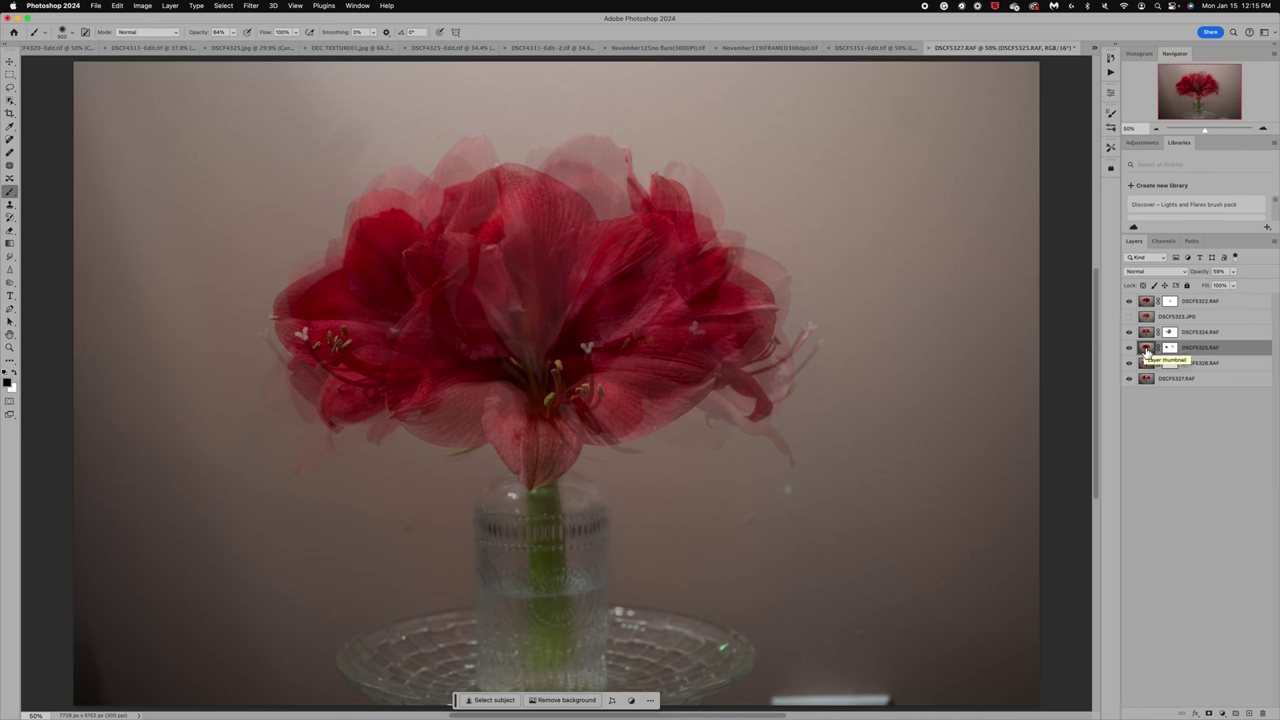
pyautogui.press('super+j')
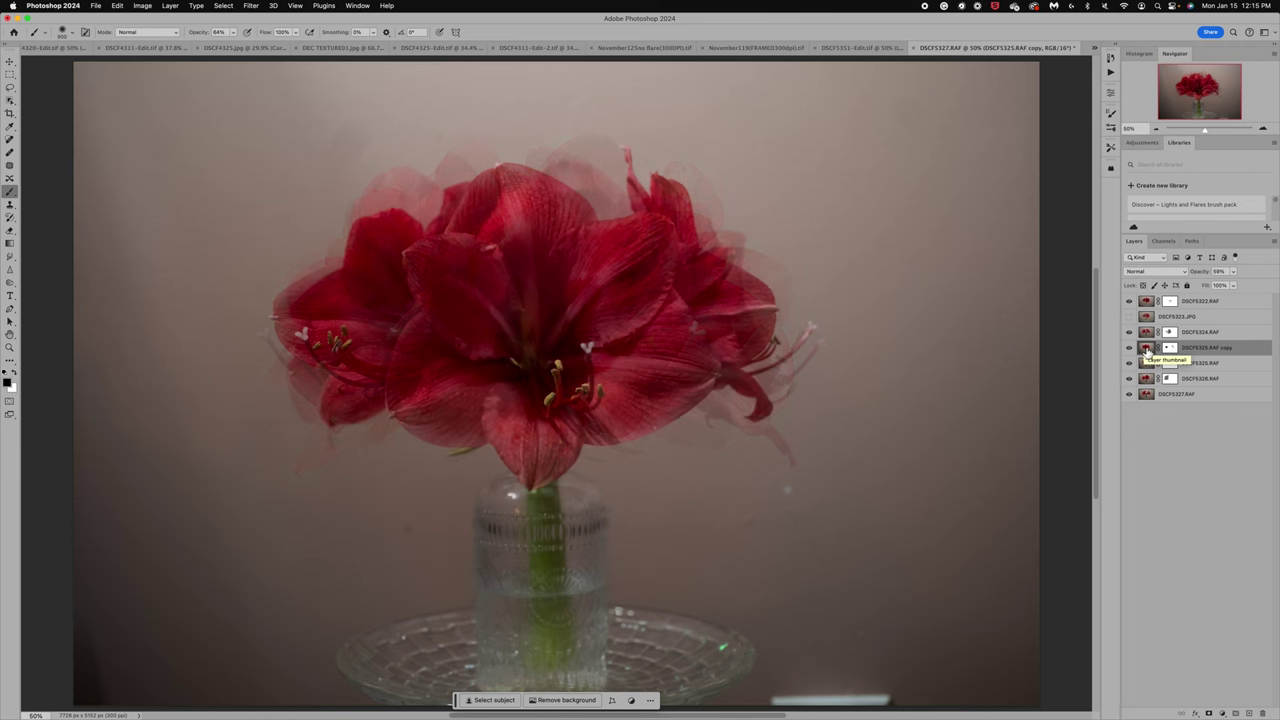
pyautogui.moveTo(1146, 350); pyautogui.dragTo(1151, 303)
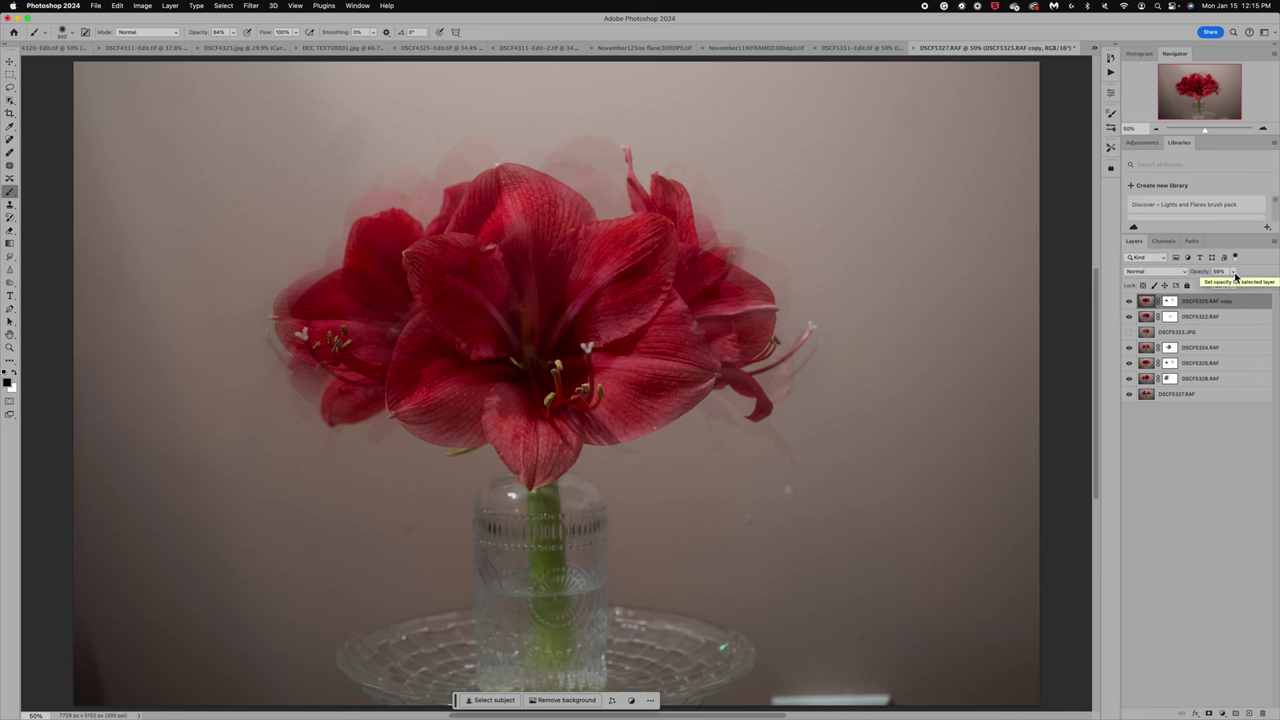
pyautogui.click(1171, 301)
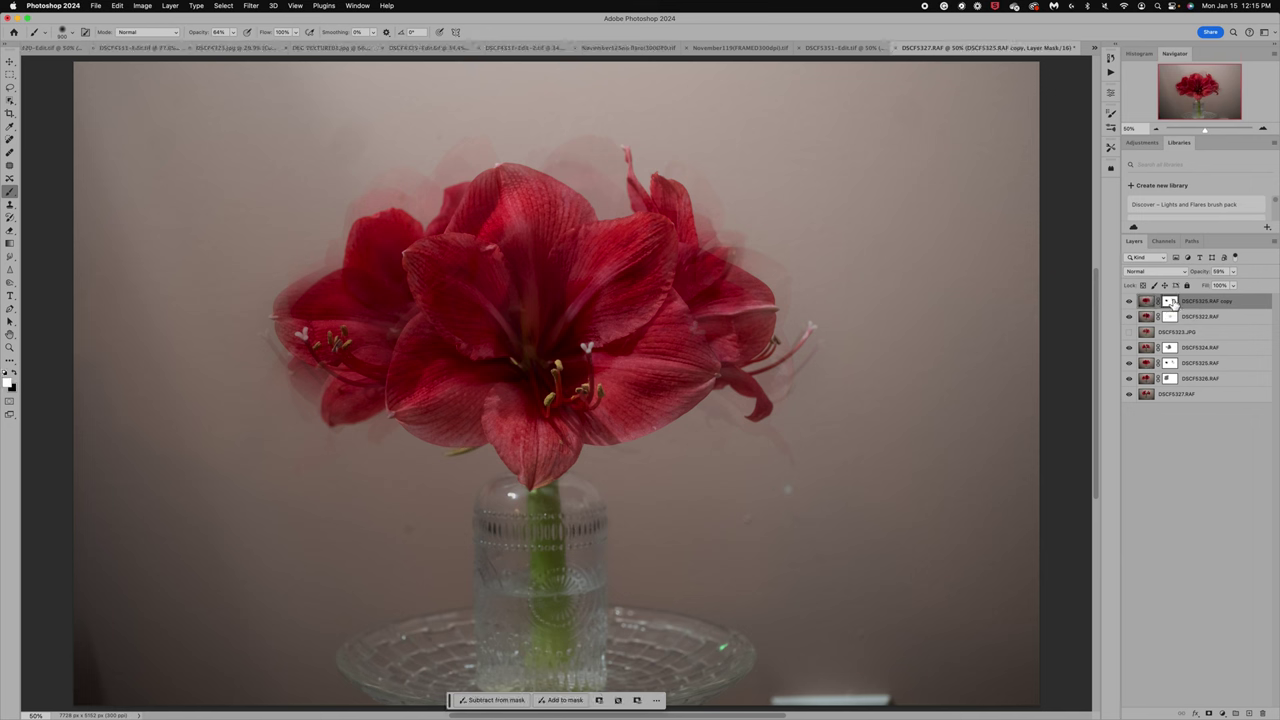
pyautogui.press('super+i')
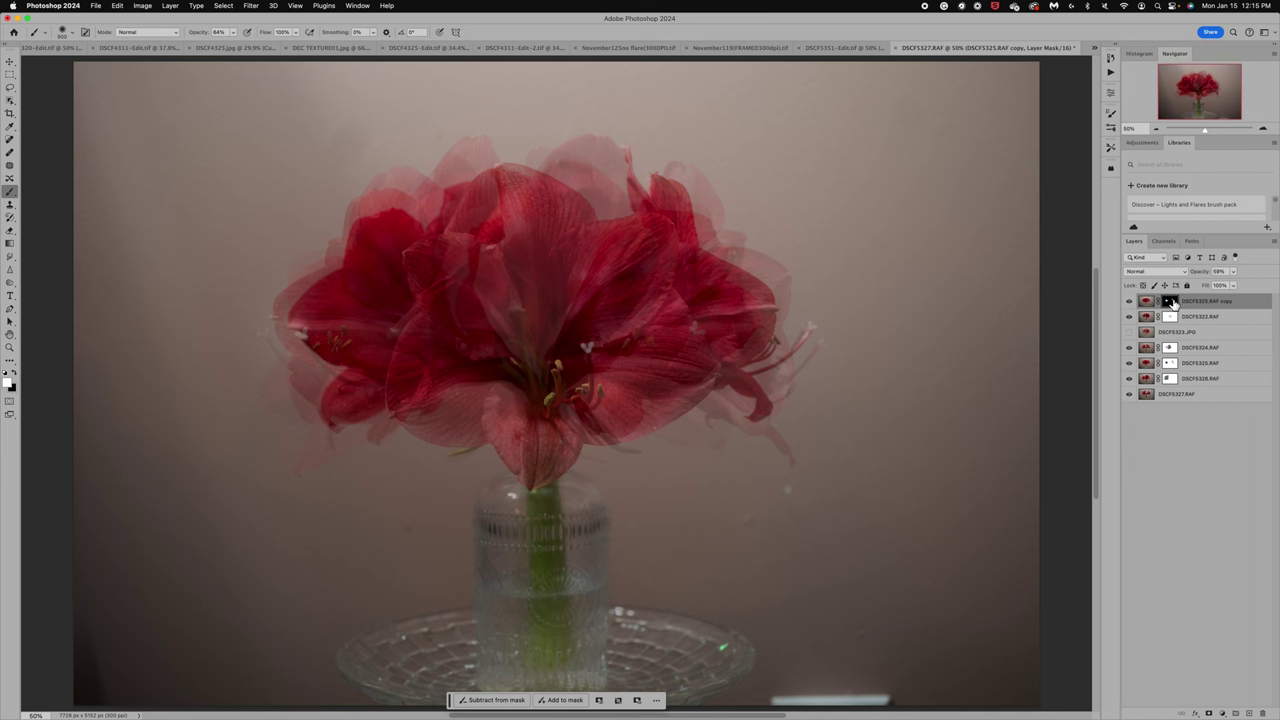
# Lower the copy's opacity to 22% and paint it back in over the flower centre.
pyautogui.rightClick(1168, 303)
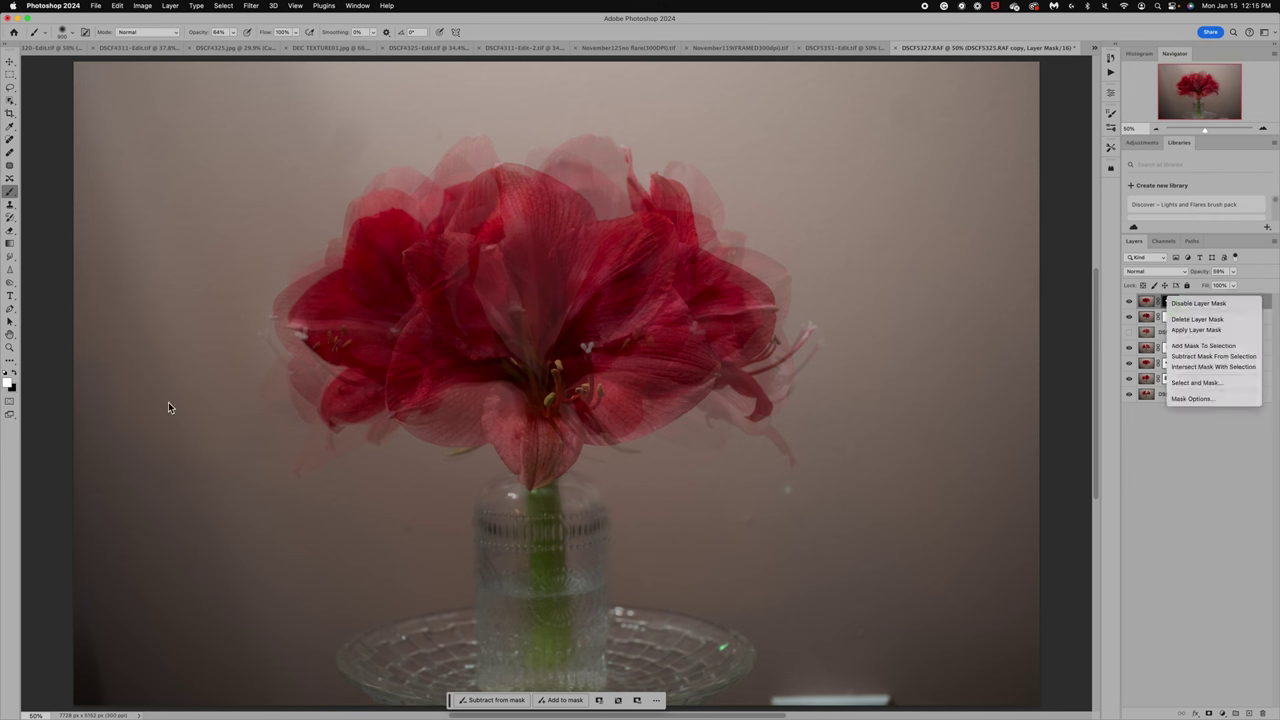
pyautogui.click(16, 376)
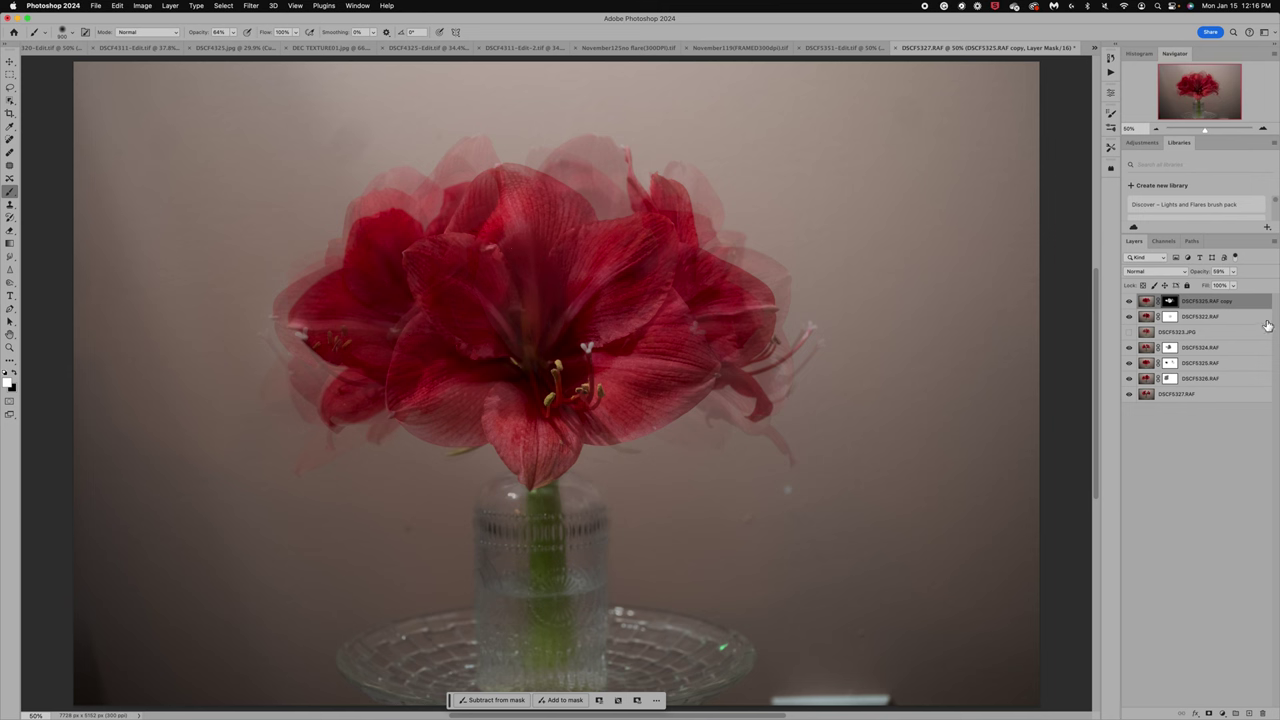
pyautogui.click(1234, 271)
pyautogui.moveTo(1234, 275); pyautogui.dragTo(1217, 286)
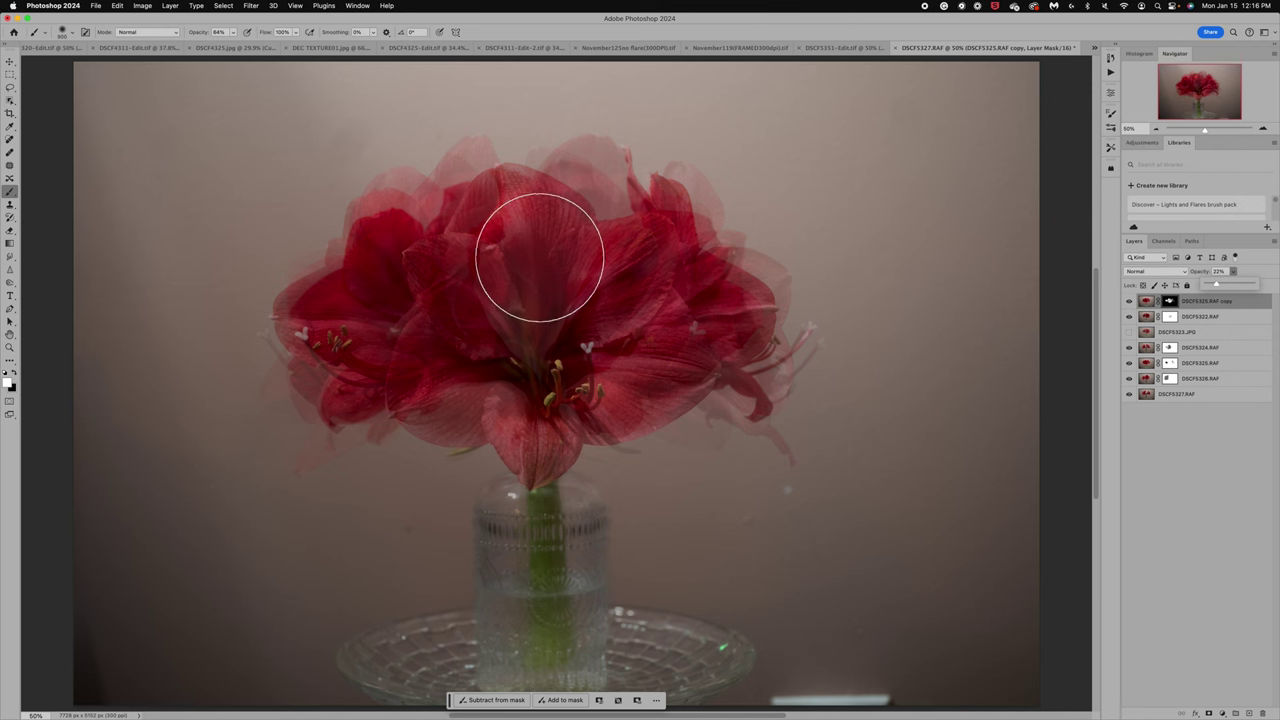
pyautogui.moveTo(537, 260)
pyautogui.mouseDown()
pyautogui.moveTo(517, 257)
pyautogui.moveTo(517, 320)
pyautogui.moveTo(548, 340)
pyautogui.mouseUp()
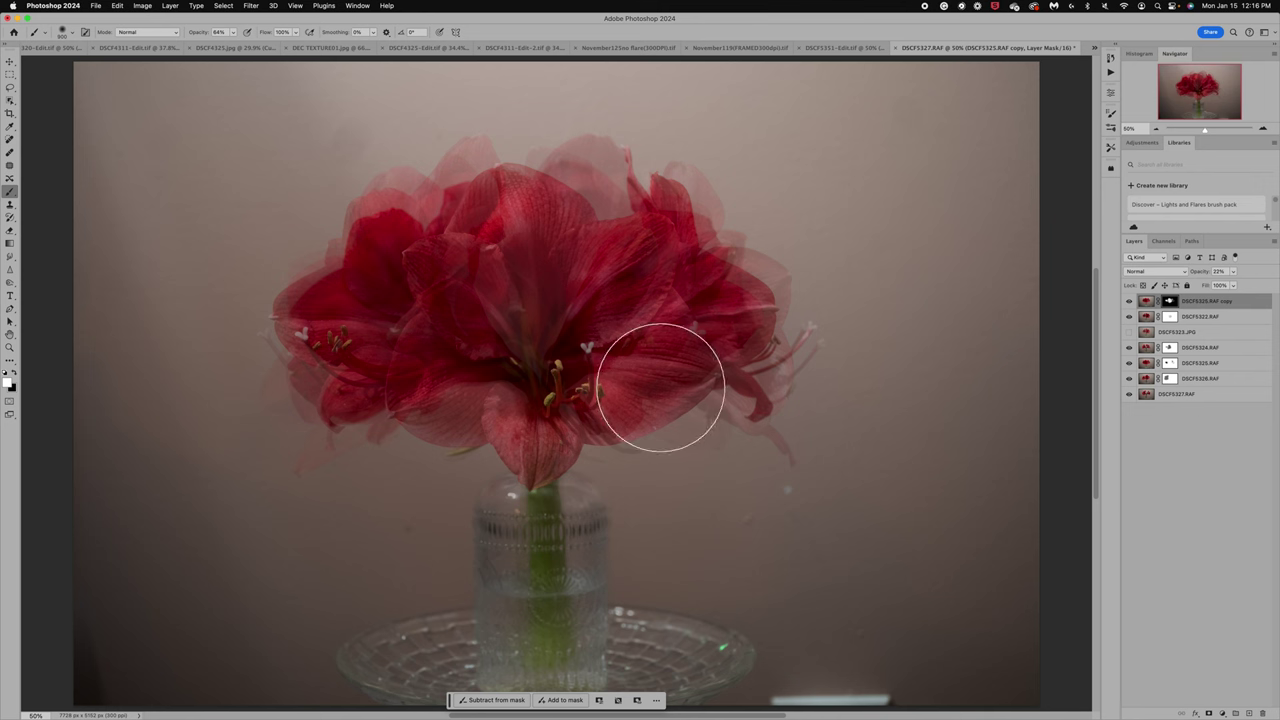
# Raise the DSCF5325.RAF copy's opacity from 22% to 30%, comparing the bouquet with it hidden and shown.
pyautogui.click(1129, 301)
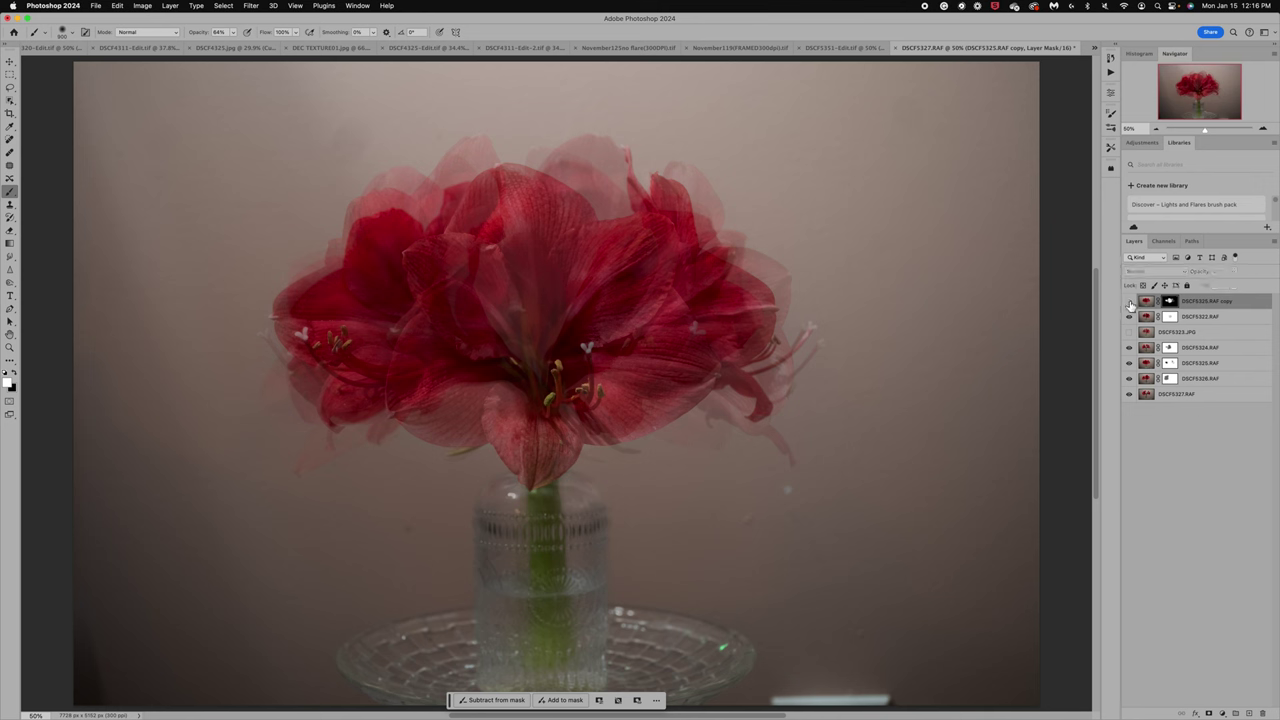
pyautogui.click(1130, 303)
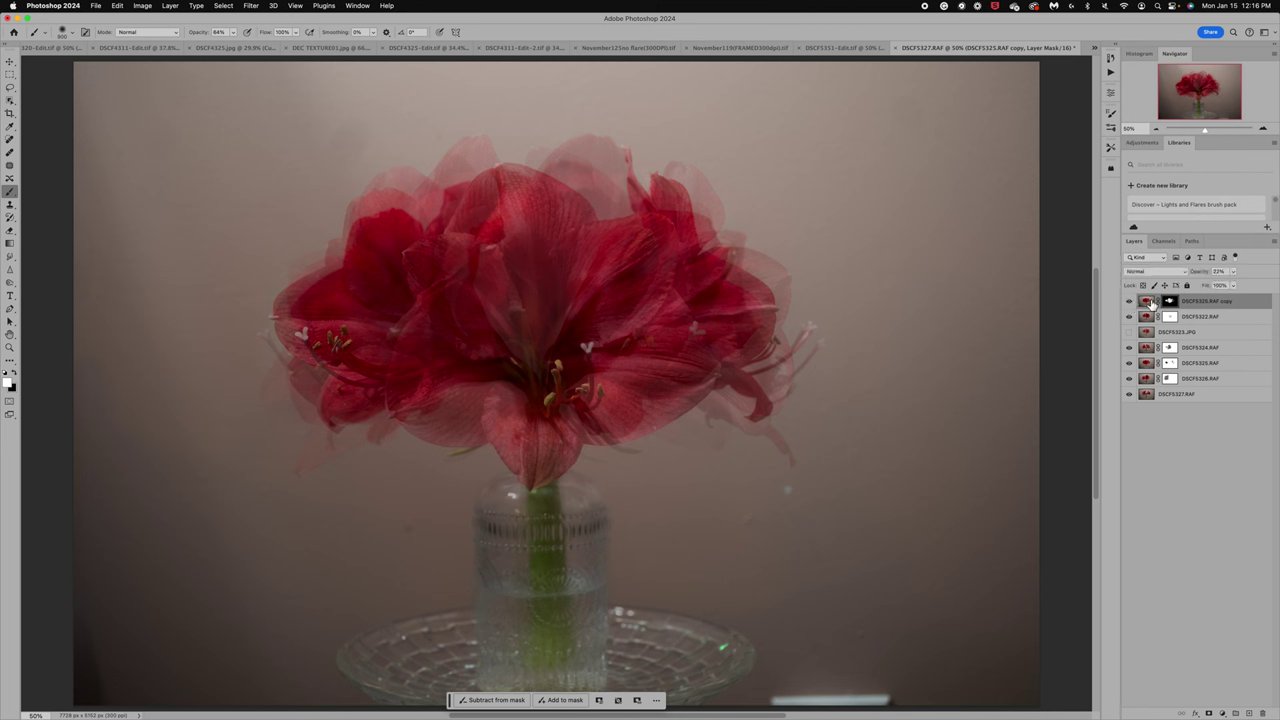
pyautogui.moveTo(1235, 273); pyautogui.dragTo(1240, 286)
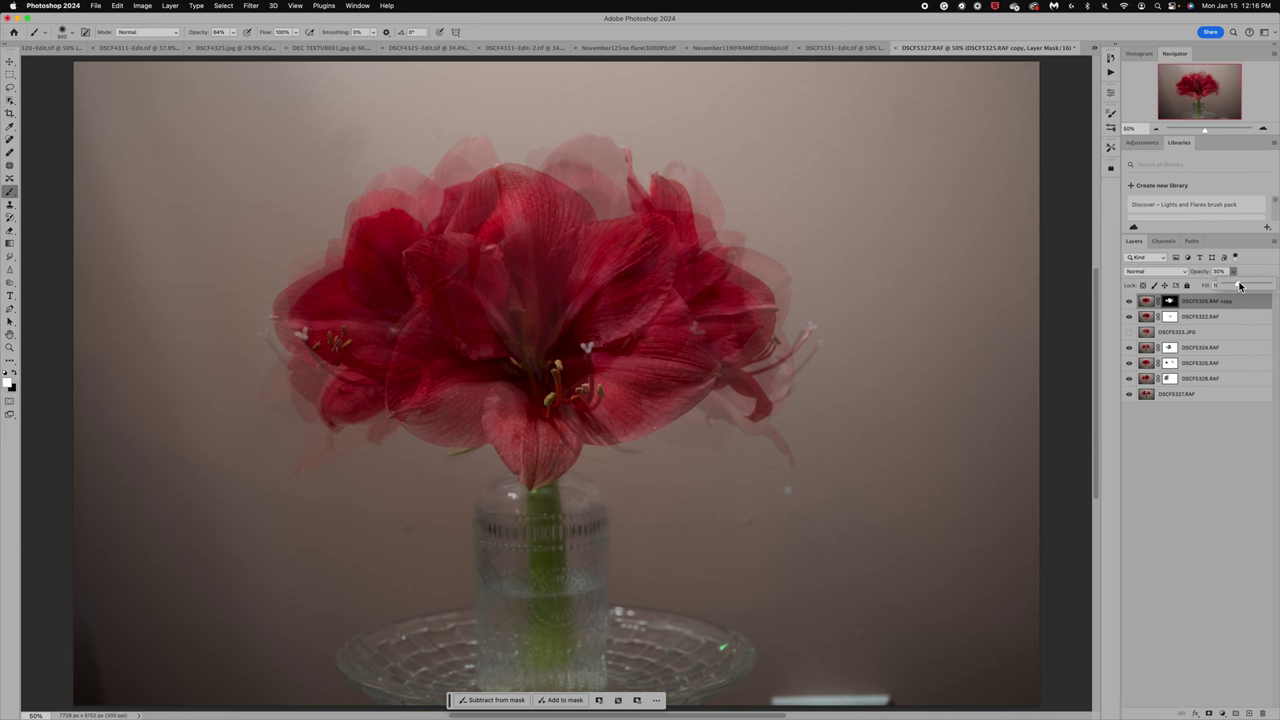
pyautogui.click(1130, 302)
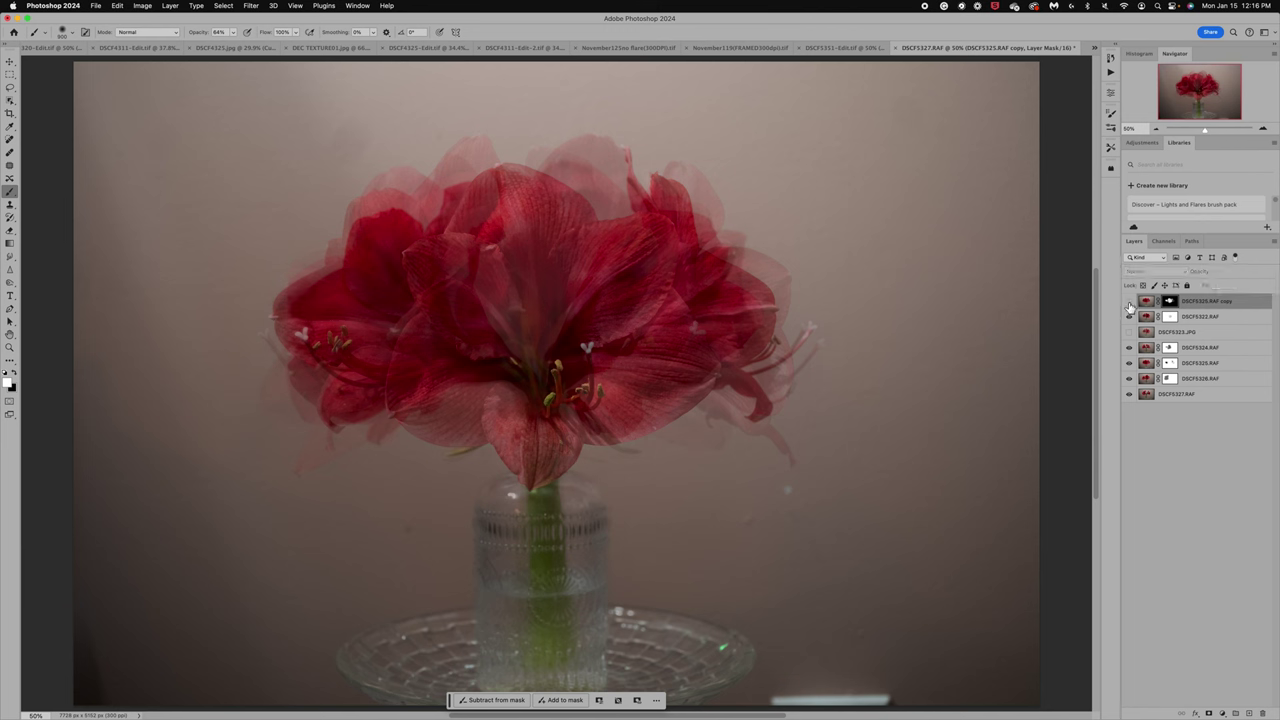
pyautogui.click(1130, 302)
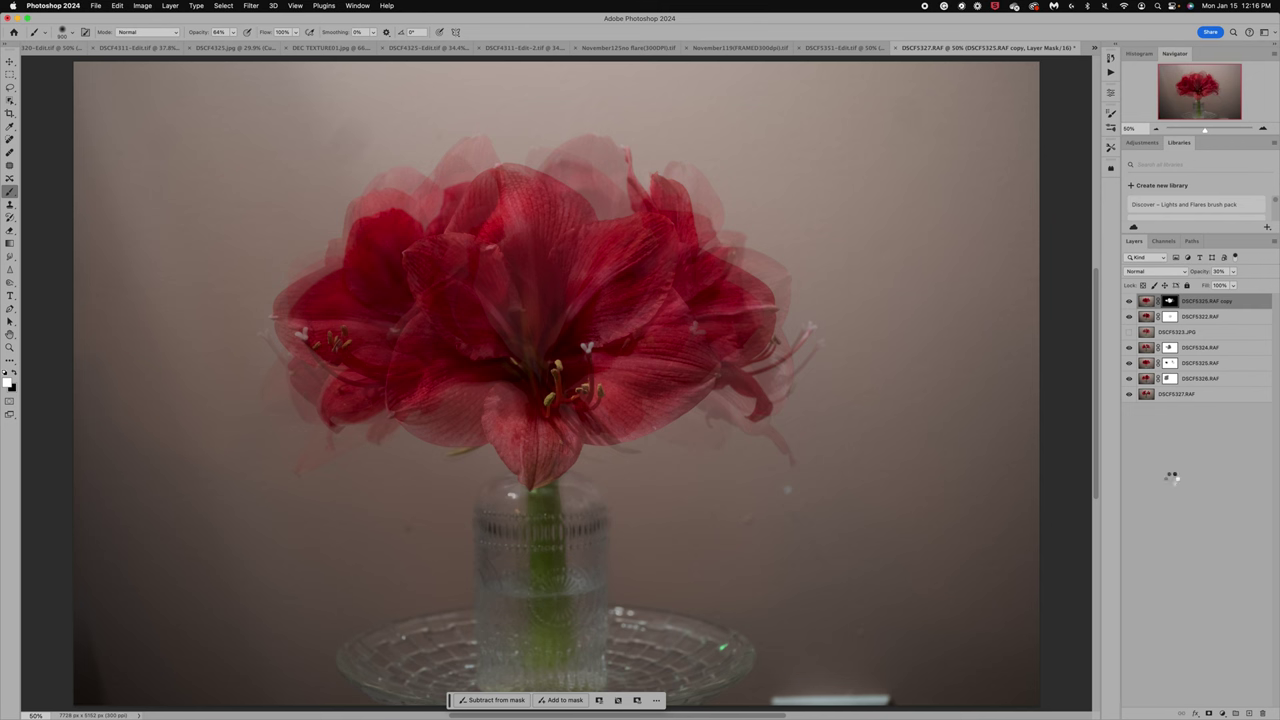
# Stamp the visible layers into a new Layer 1 and set the Remove tool brush to size 150.
pyautogui.press('super+alt+shift+e')
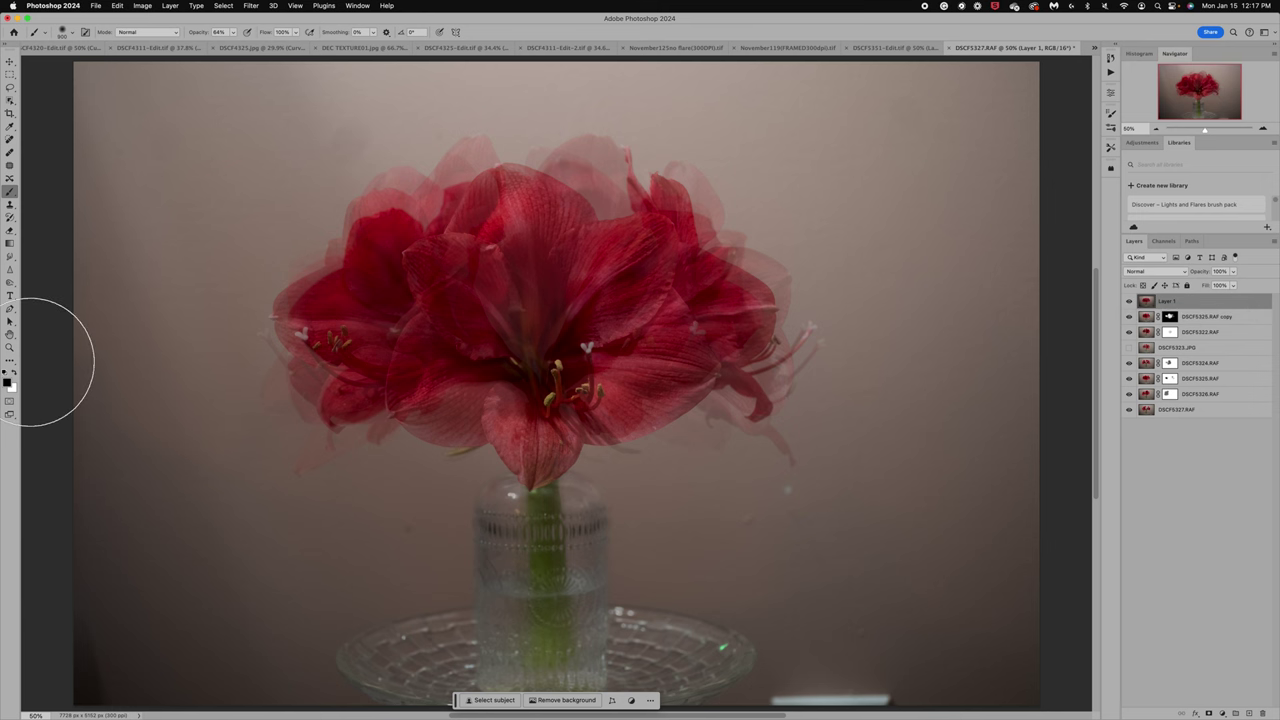
pyautogui.click(10, 359)
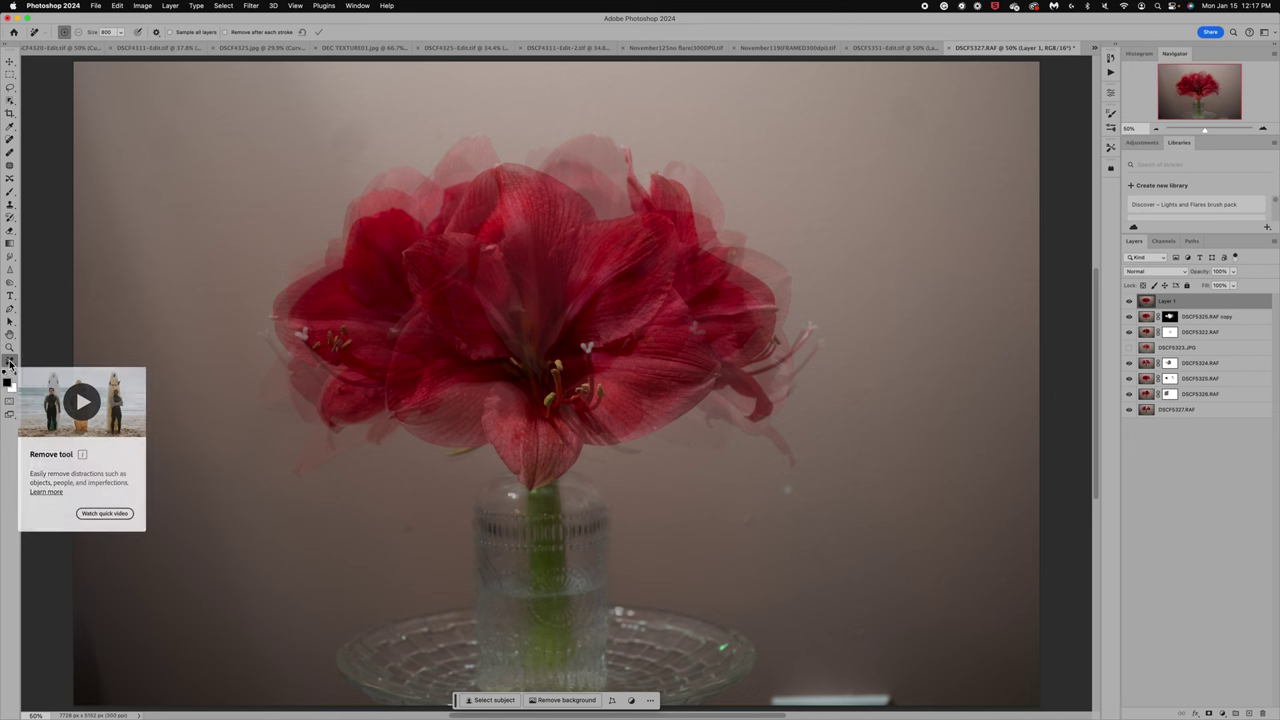
pyautogui.press('[')
pyautogui.press('[')
pyautogui.press('[')
pyautogui.press('[')
pyautogui.press('[')
pyautogui.press('[')
pyautogui.press('[')
pyautogui.press('[')
pyautogui.press('[')
pyautogui.press('[')
pyautogui.press('[')
pyautogui.press('[')
pyautogui.press('[')
pyautogui.press('[')
pyautogui.press('[')
pyautogui.press('[')
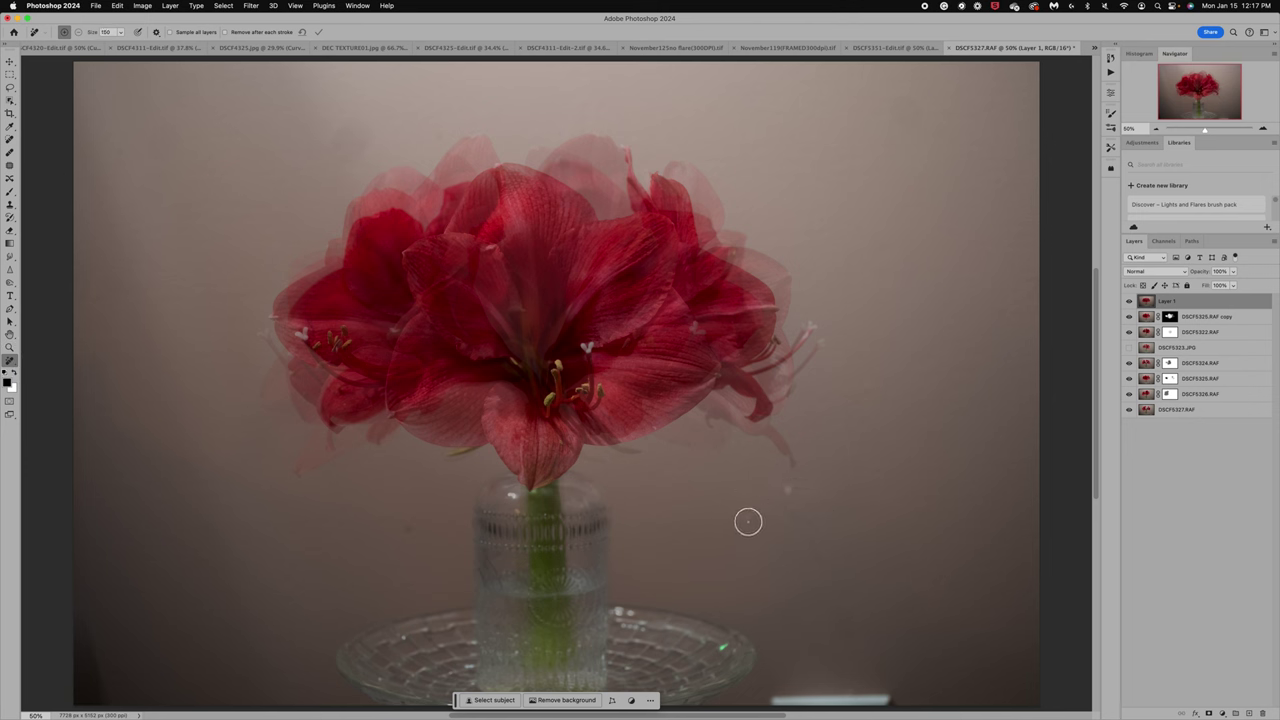
# Mark the background specks and the bright upper-left patch for removal.
pyautogui.click(746, 519)
pyautogui.click(787, 495)
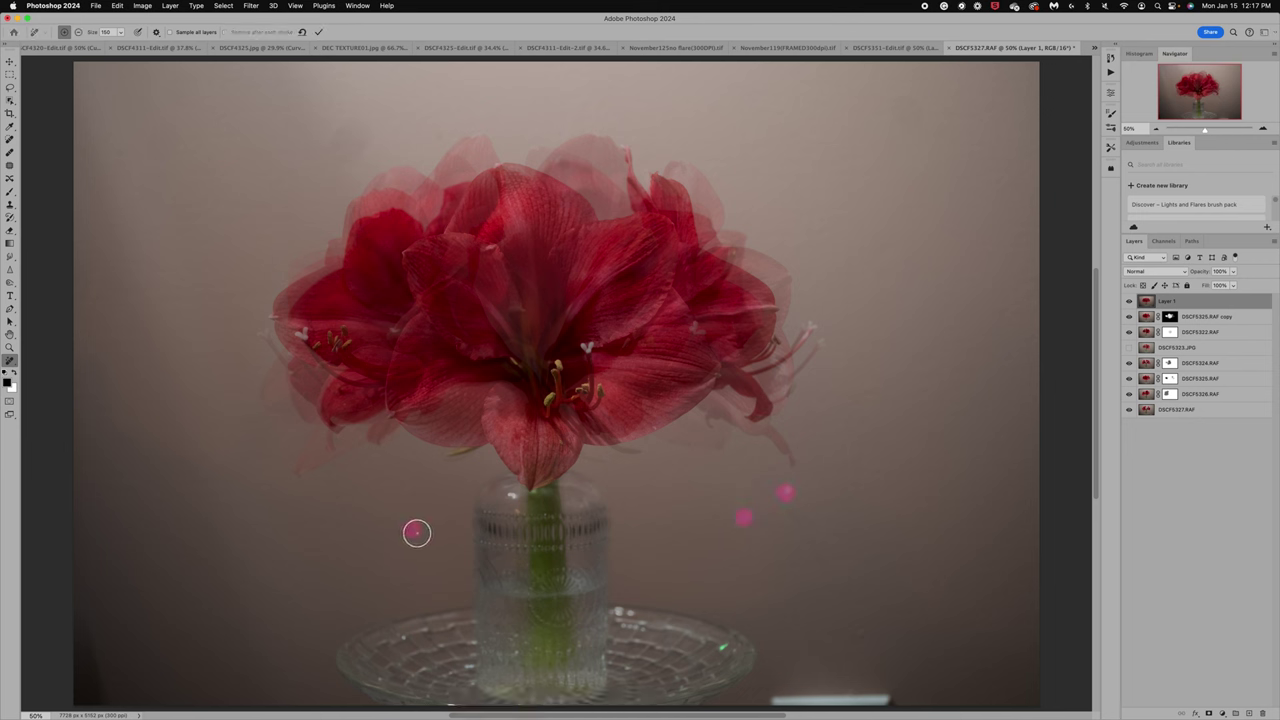
pyautogui.moveTo(345, 716)
pyautogui.click(446, 138)
pyautogui.moveTo(346, 149)
pyautogui.mouseDown()
pyautogui.moveTo(343, 121)
pyautogui.moveTo(348, 158)
pyautogui.moveTo(363, 122)
pyautogui.moveTo(340, 174)
pyautogui.moveTo(357, 103)
pyautogui.moveTo(376, 118)
pyautogui.mouseUp()
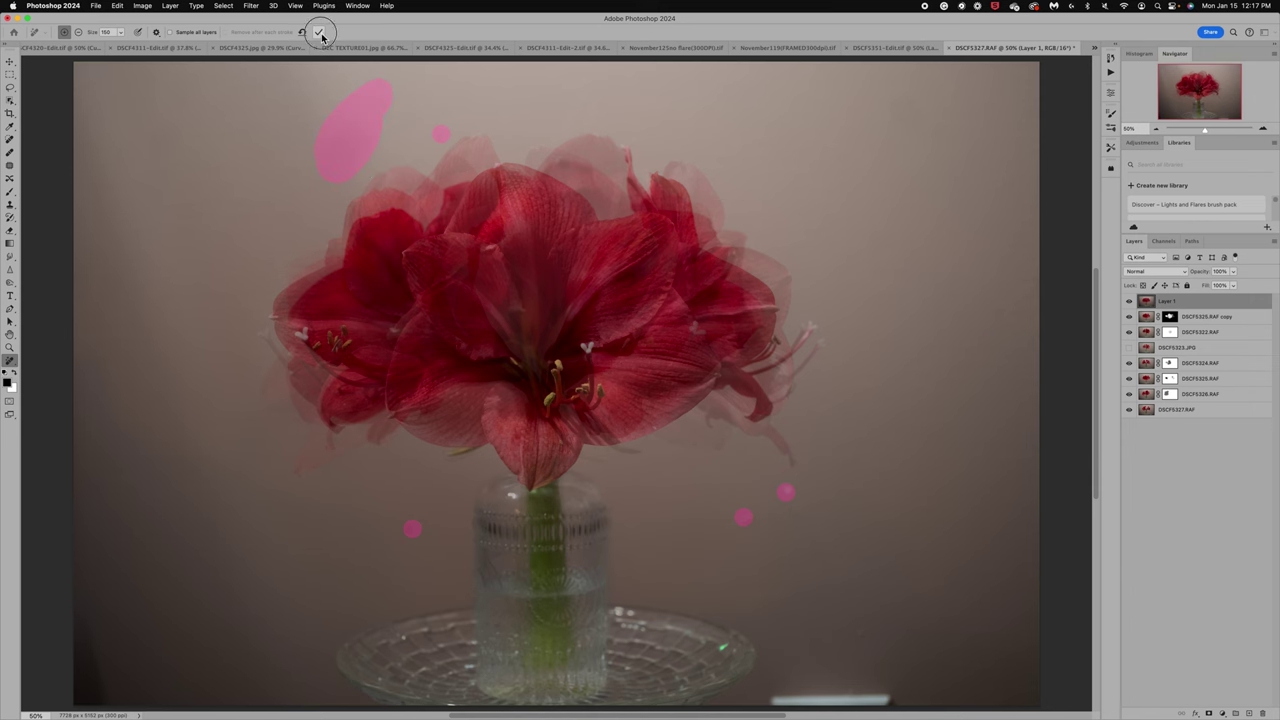